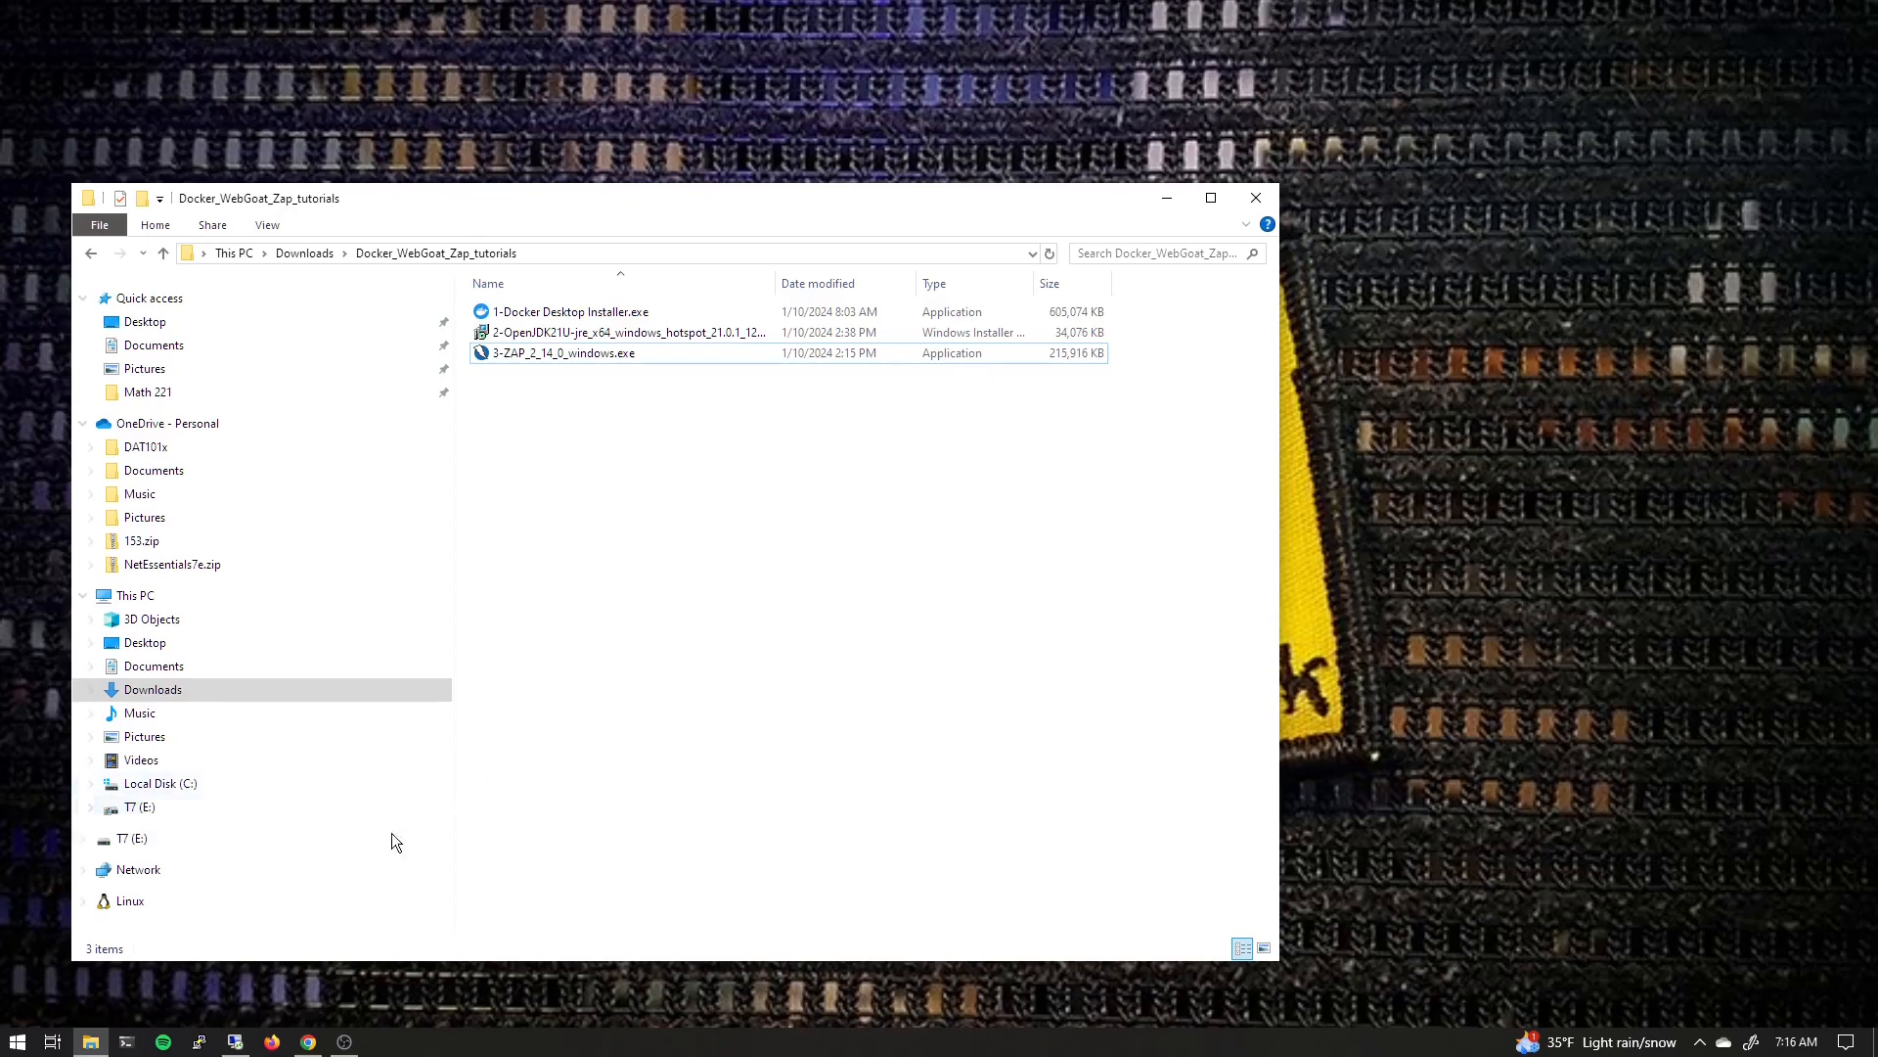
Review the Docker Desktop, WebGoat image and ZAP download pages in the browser tabs
left_click(309, 1043)
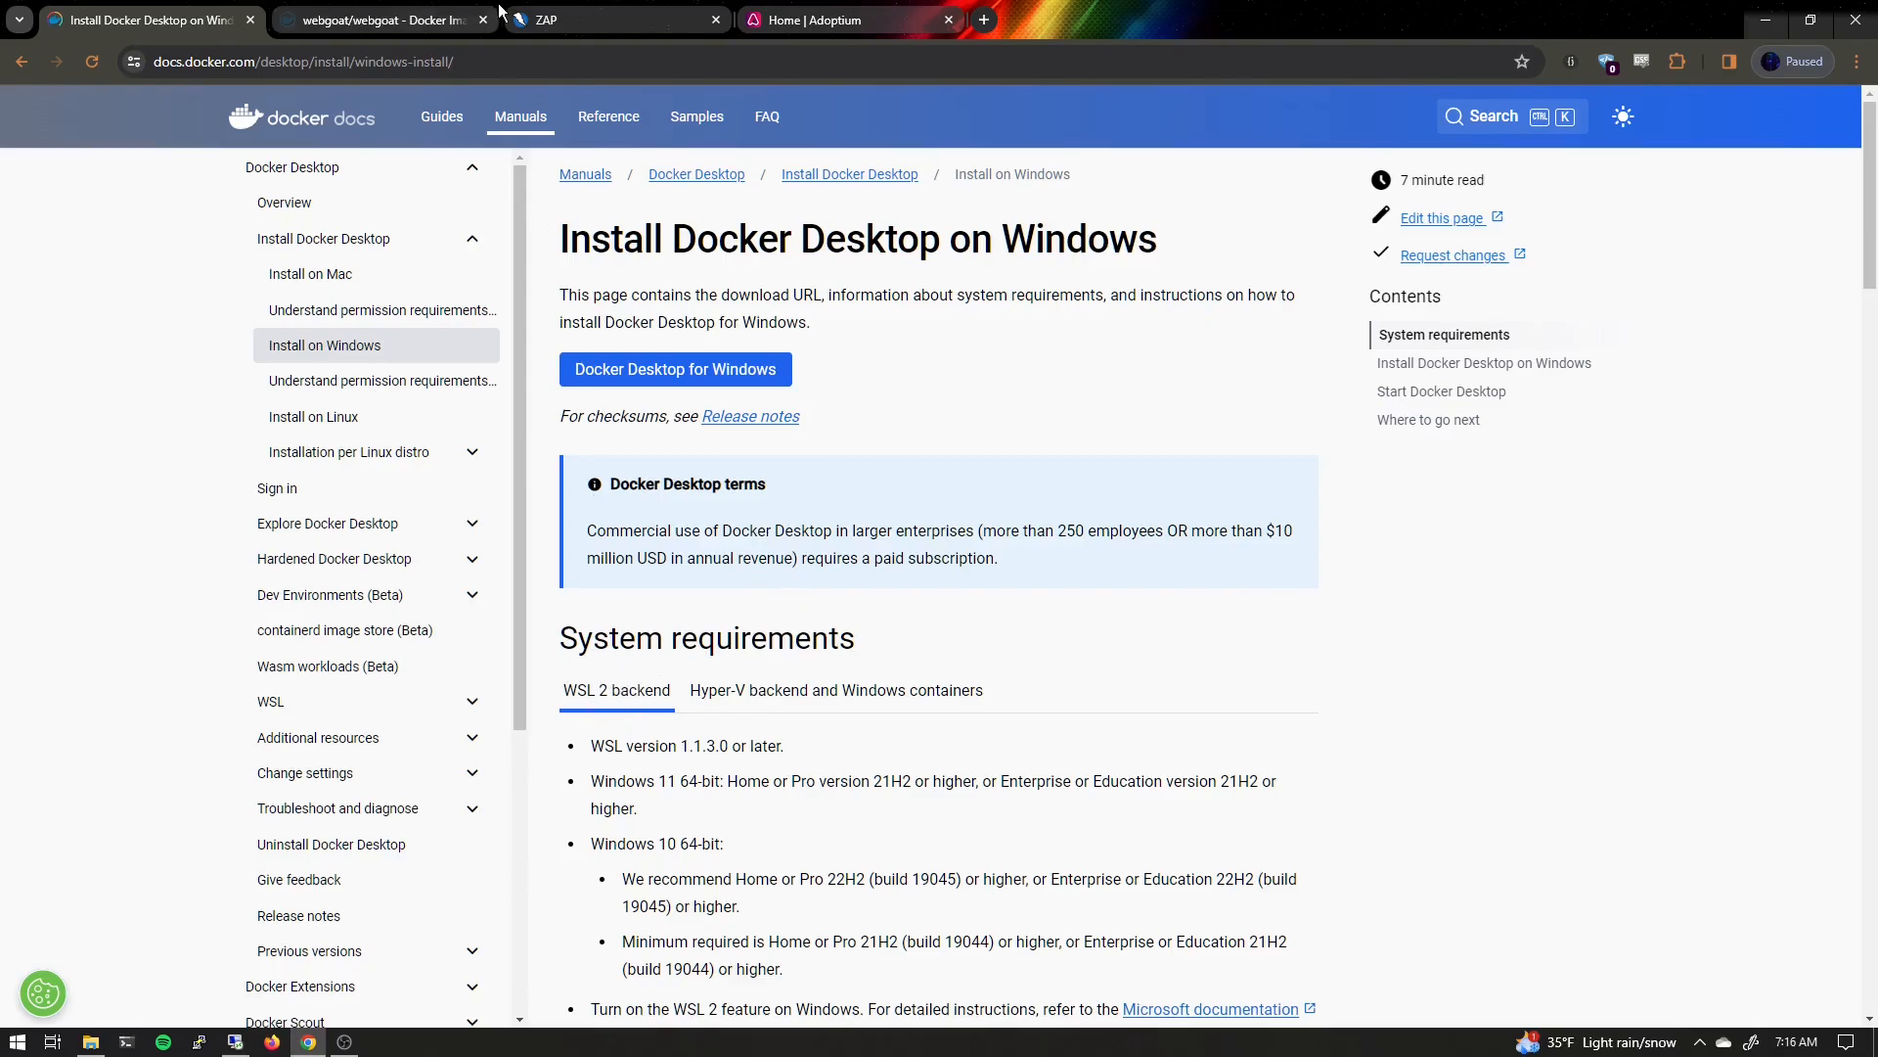
left_click(407, 22)
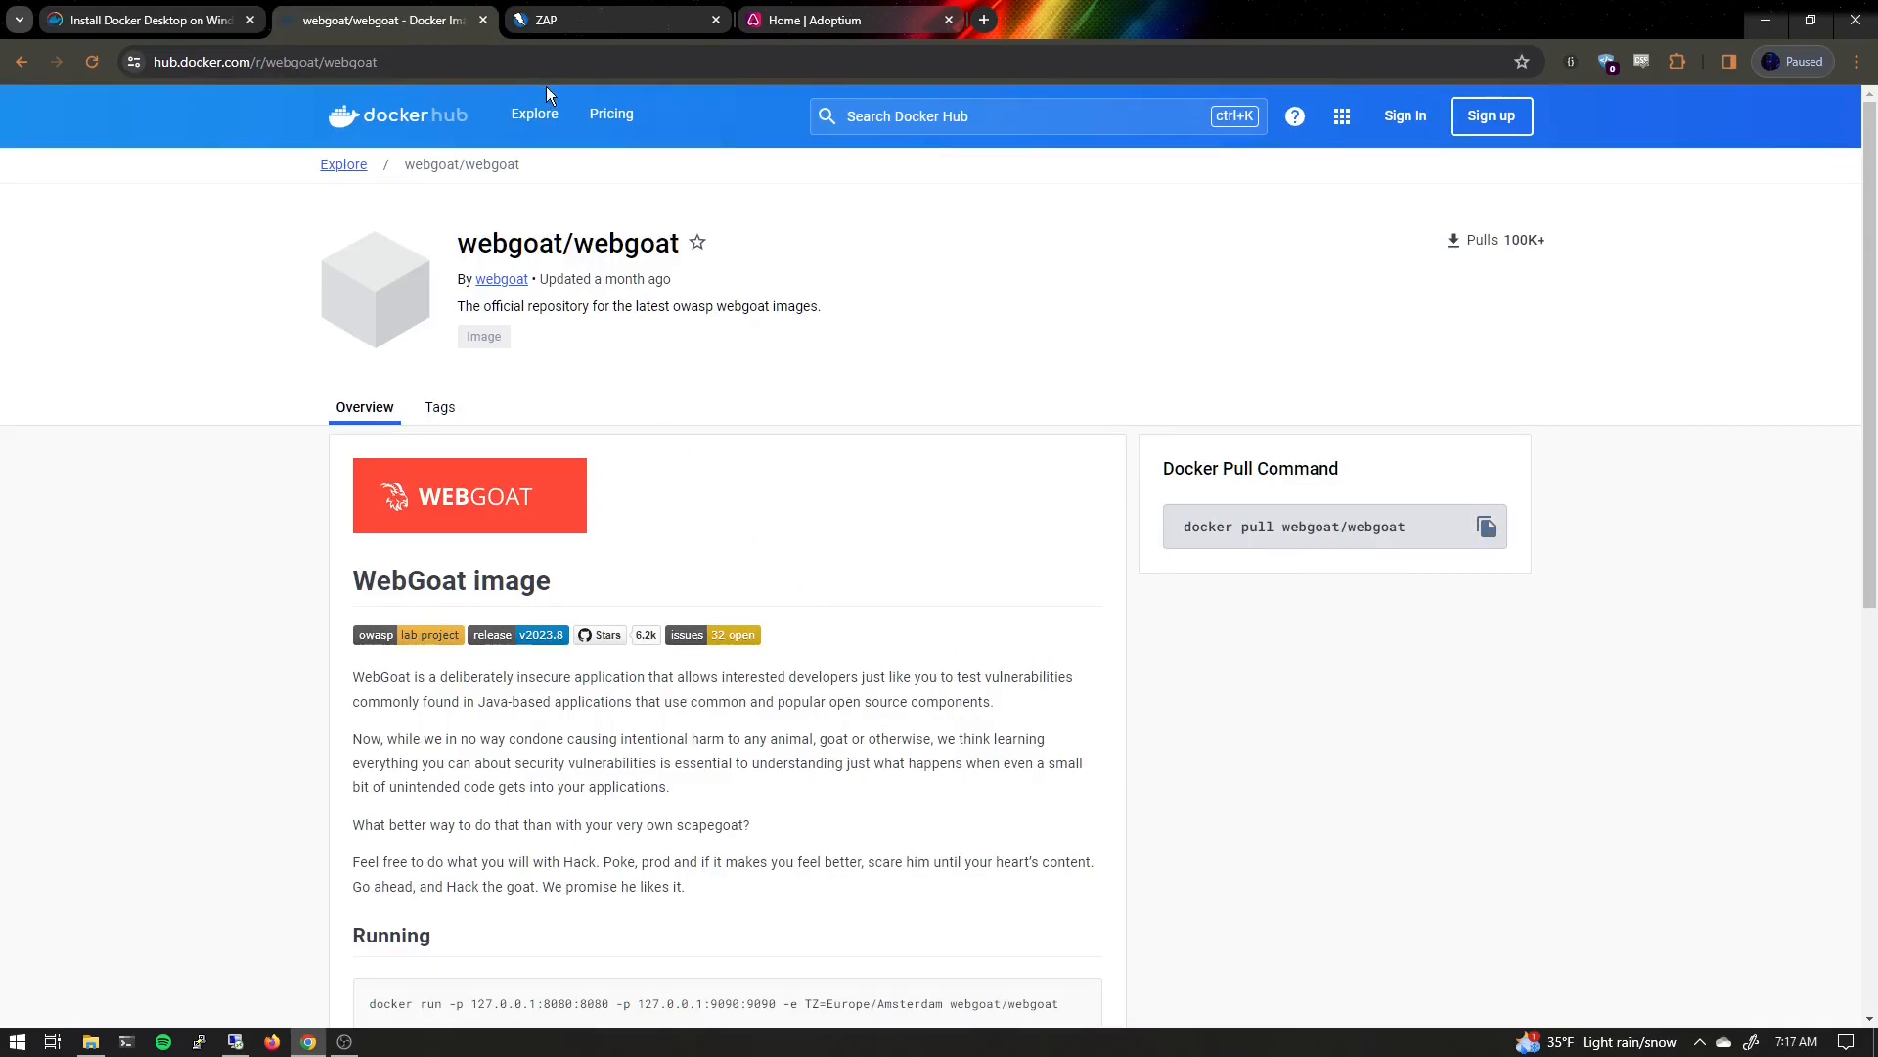
left_click(585, 24)
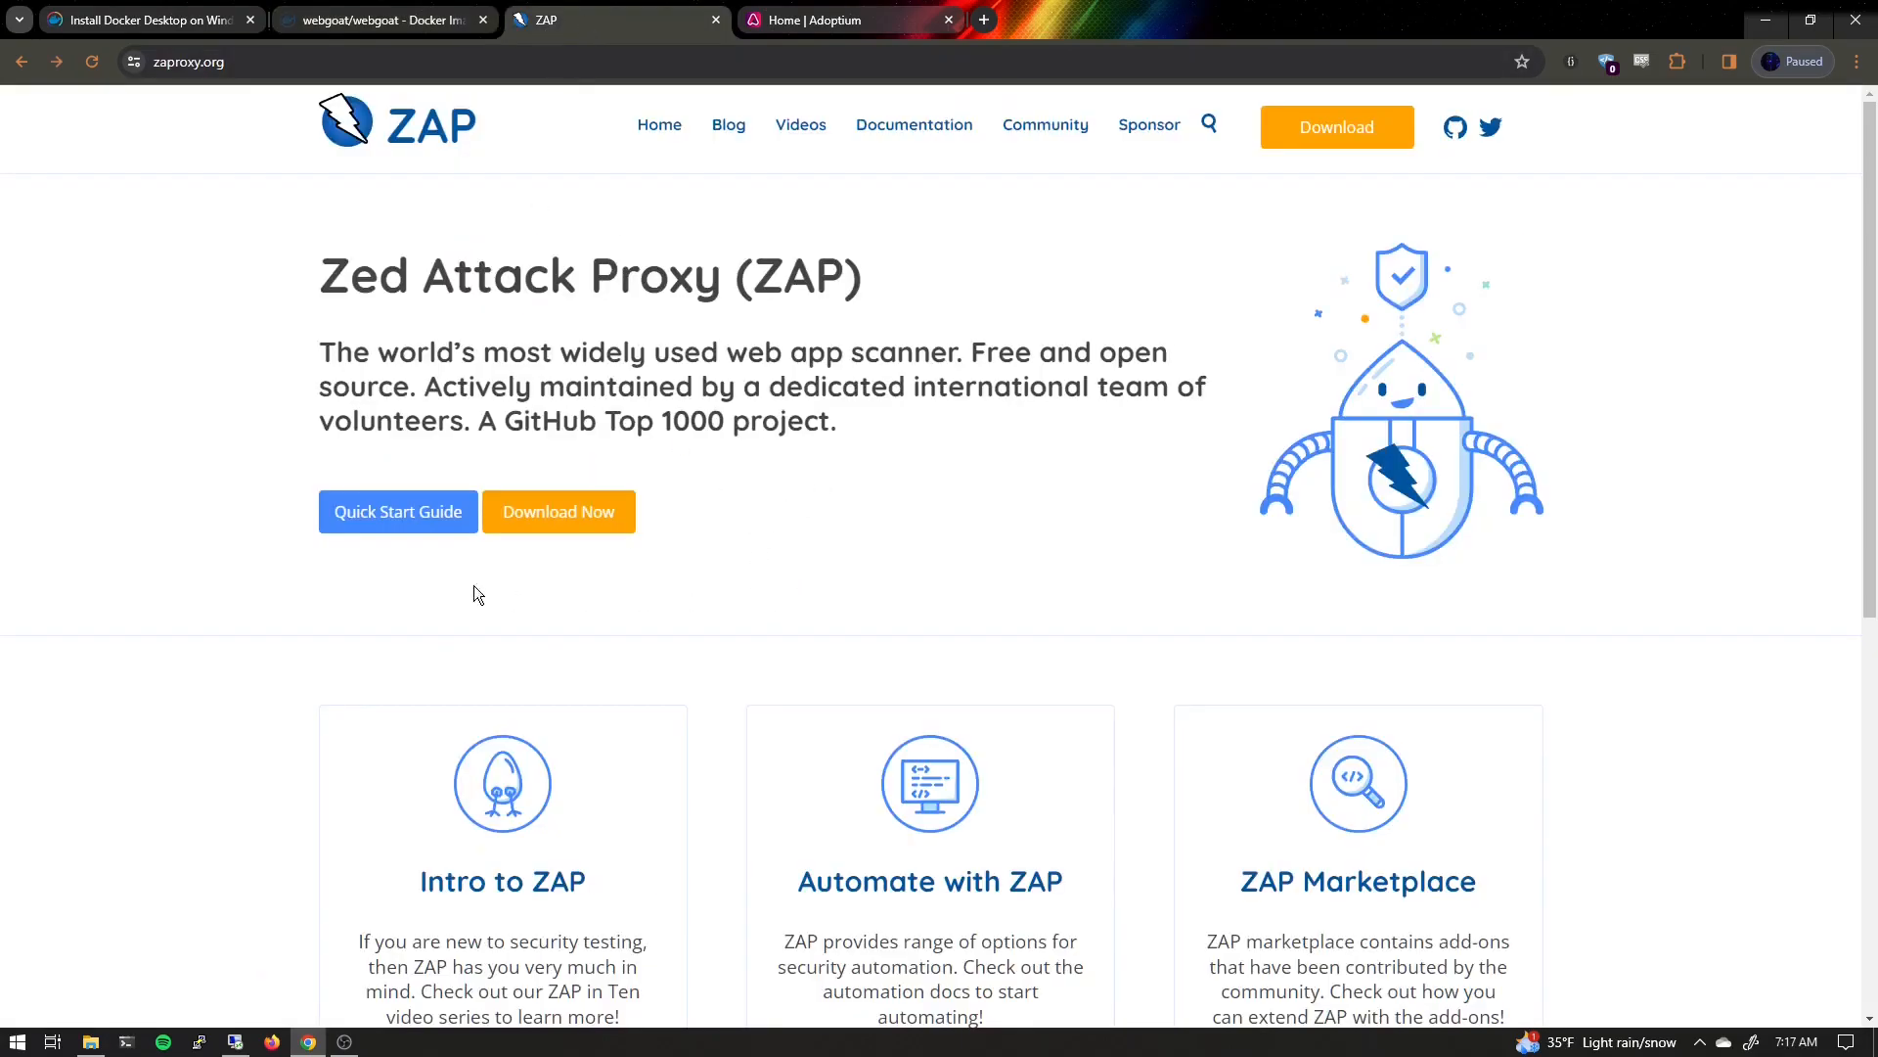
left_click(571, 510)
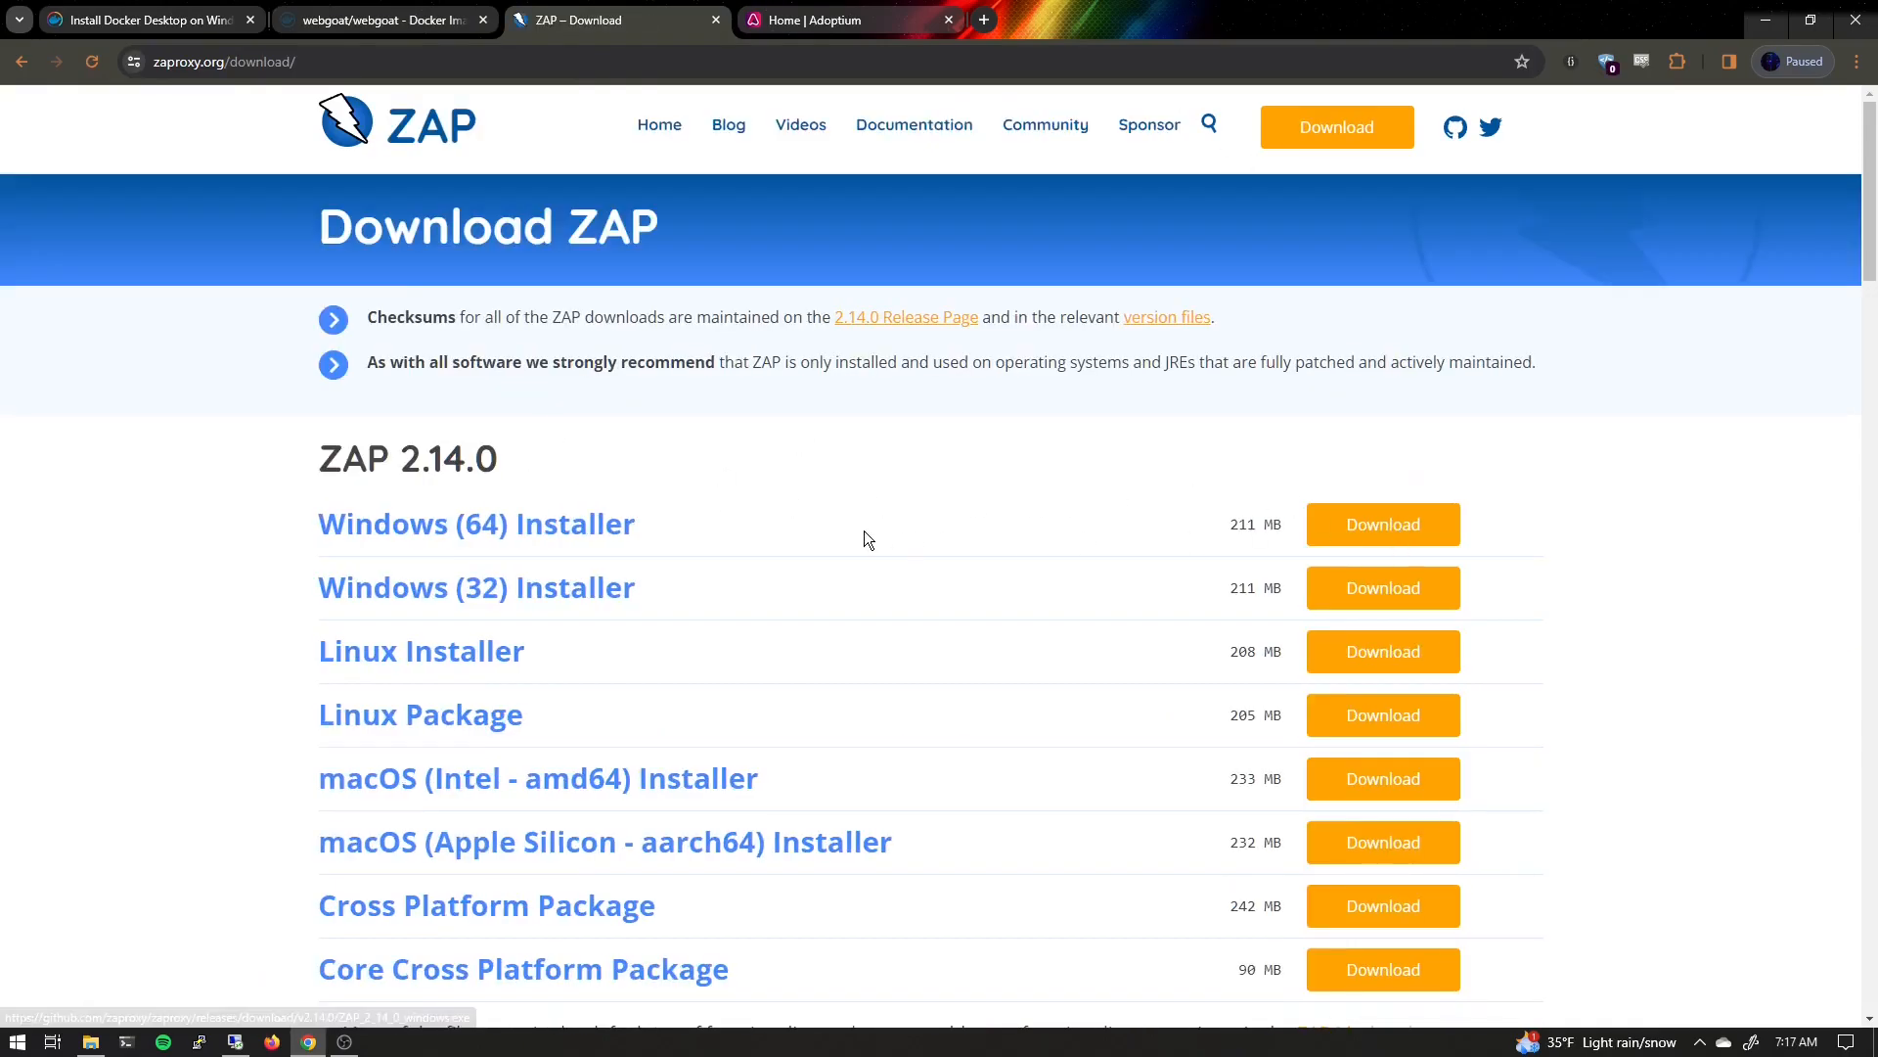
Filter the Temurin latest releases to Windows, x64 architecture and the JRE package type
left_click(892, 24)
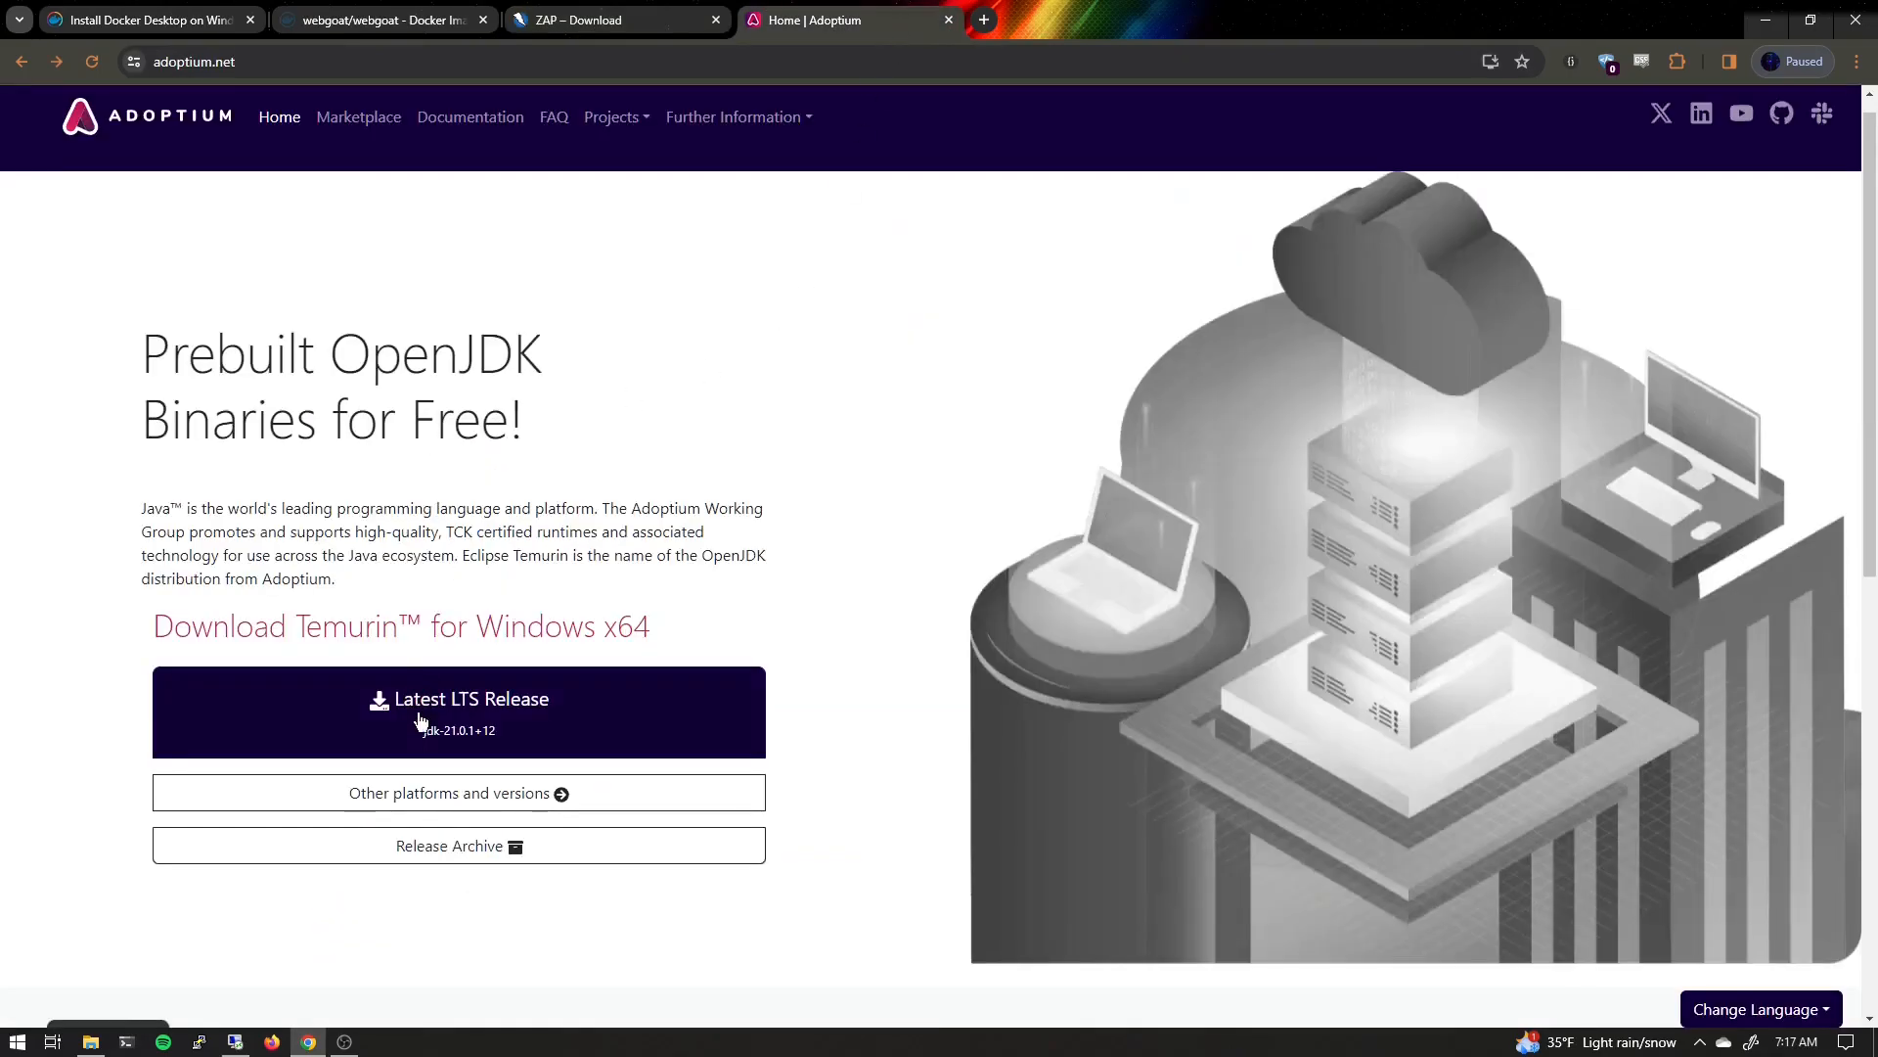
left_click(406, 797)
left_click(648, 633)
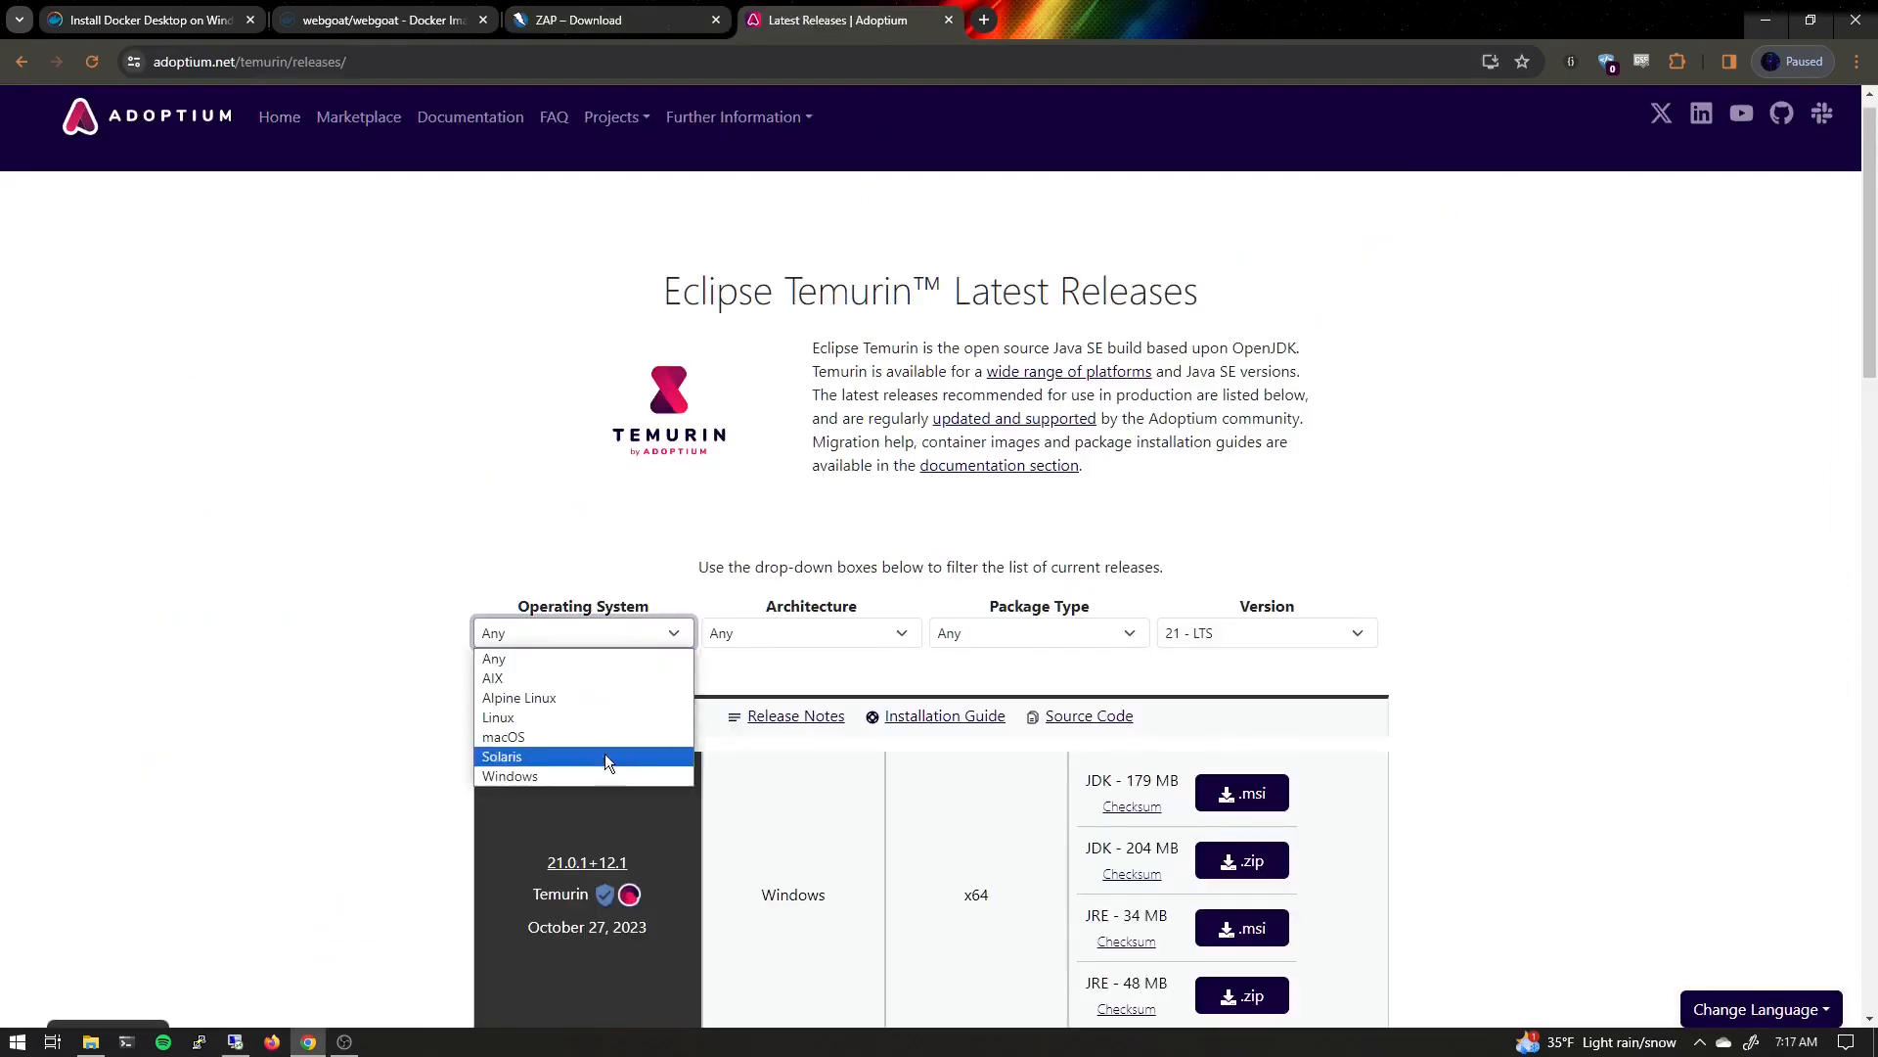
left_click(566, 777)
left_click(800, 631)
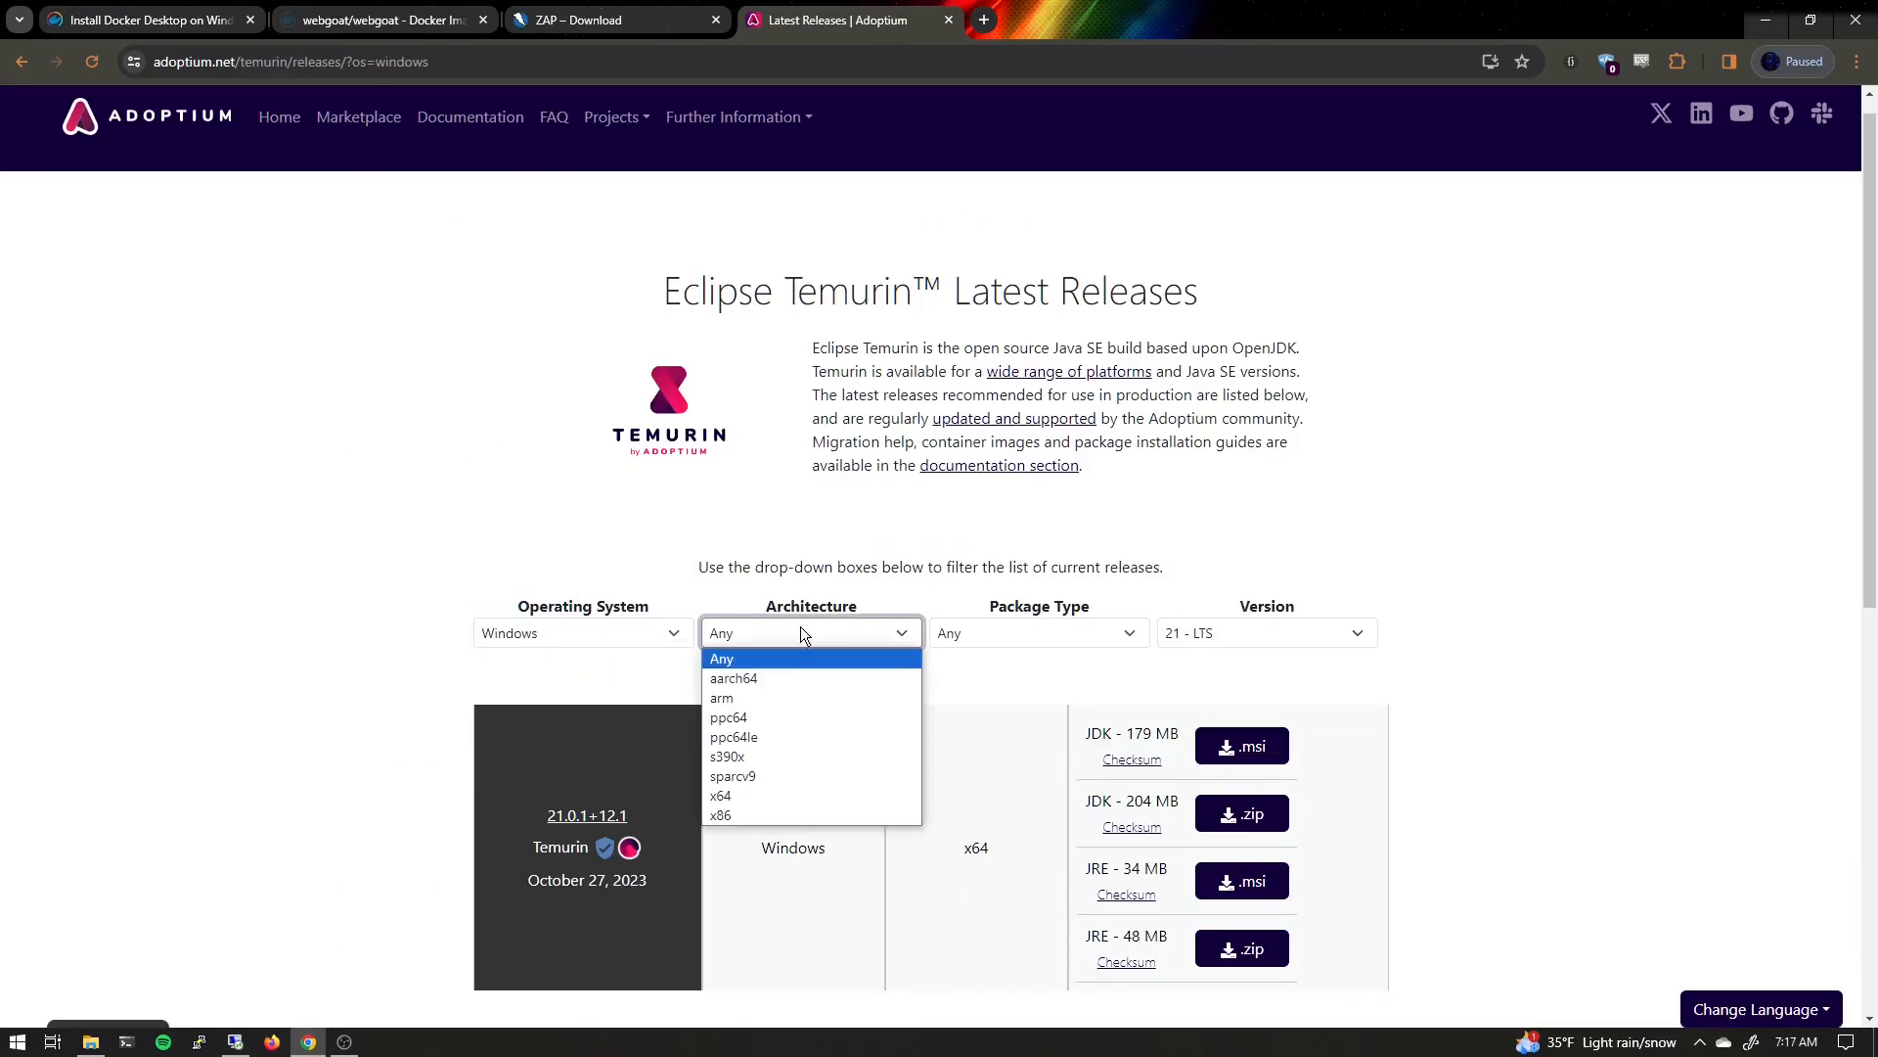
left_click(781, 796)
left_click(979, 636)
left_click(998, 697)
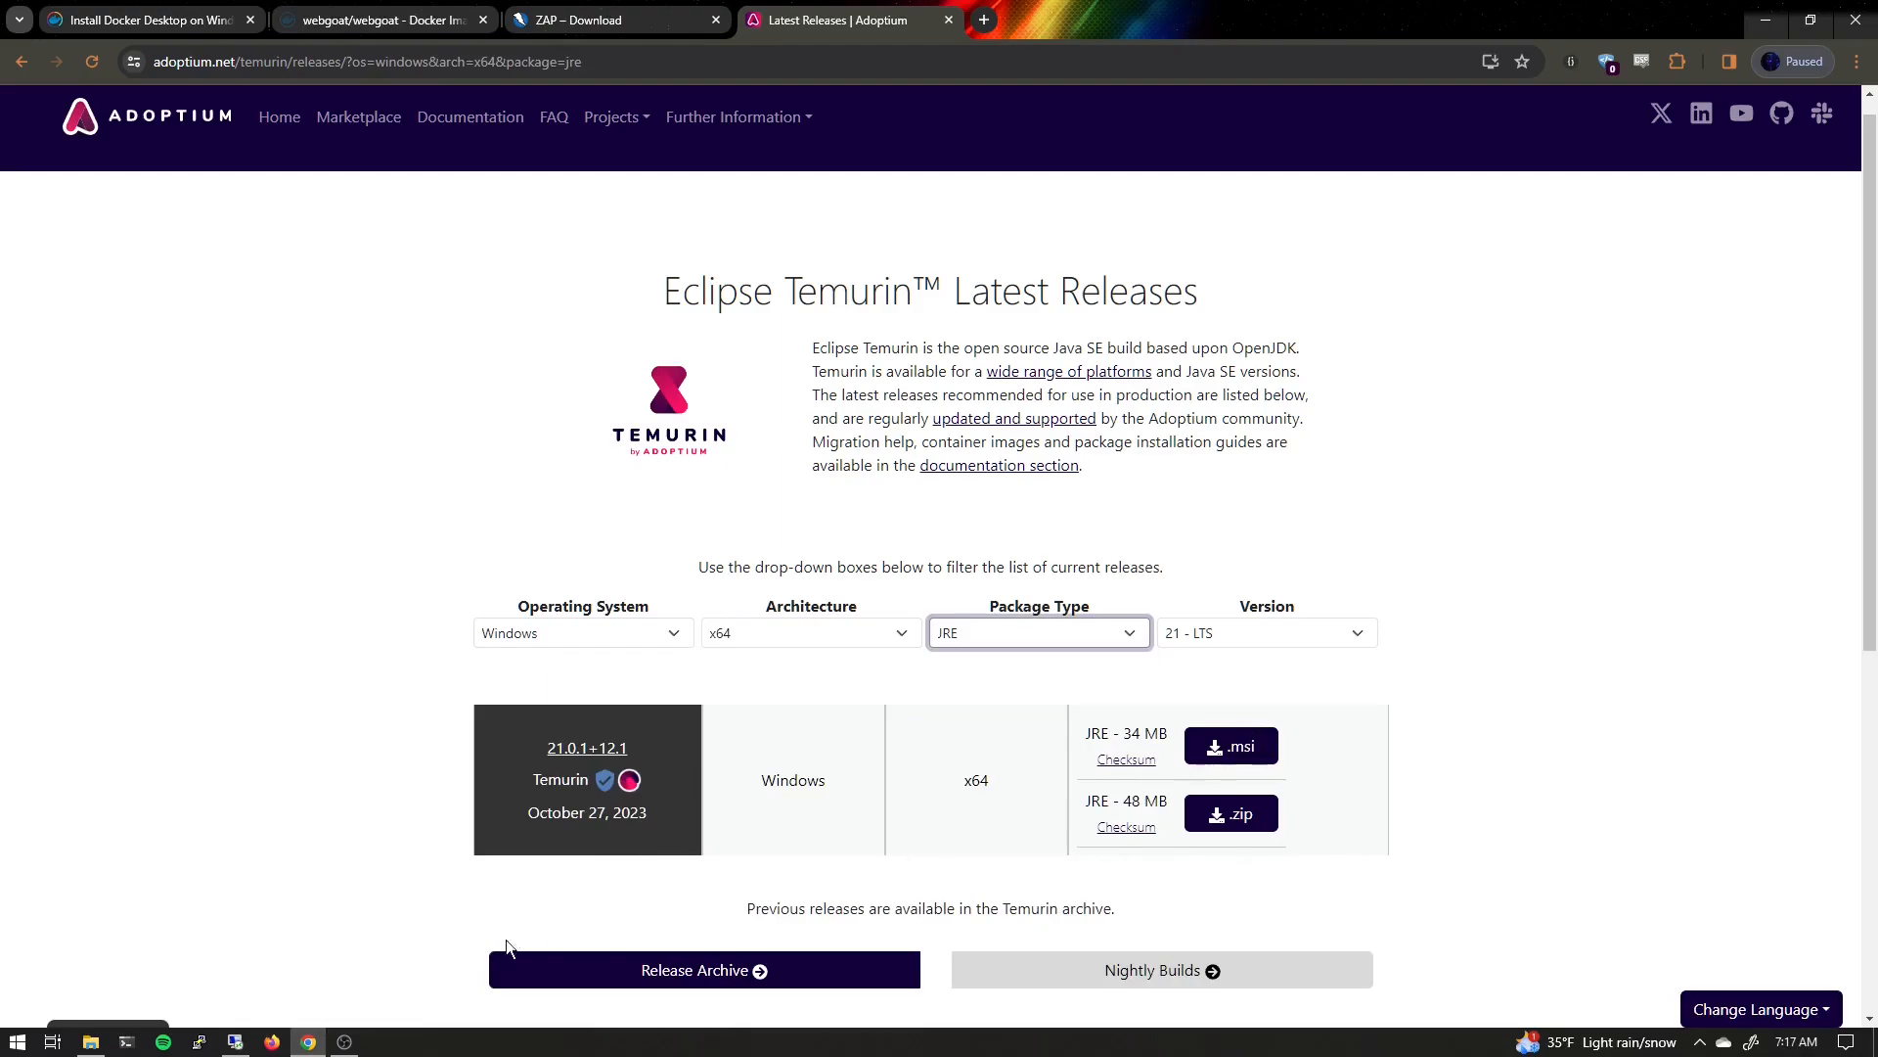
Run the Docker Desktop installer with WSL 2 and the desktop shortcut options enabled
left_click(90, 1041)
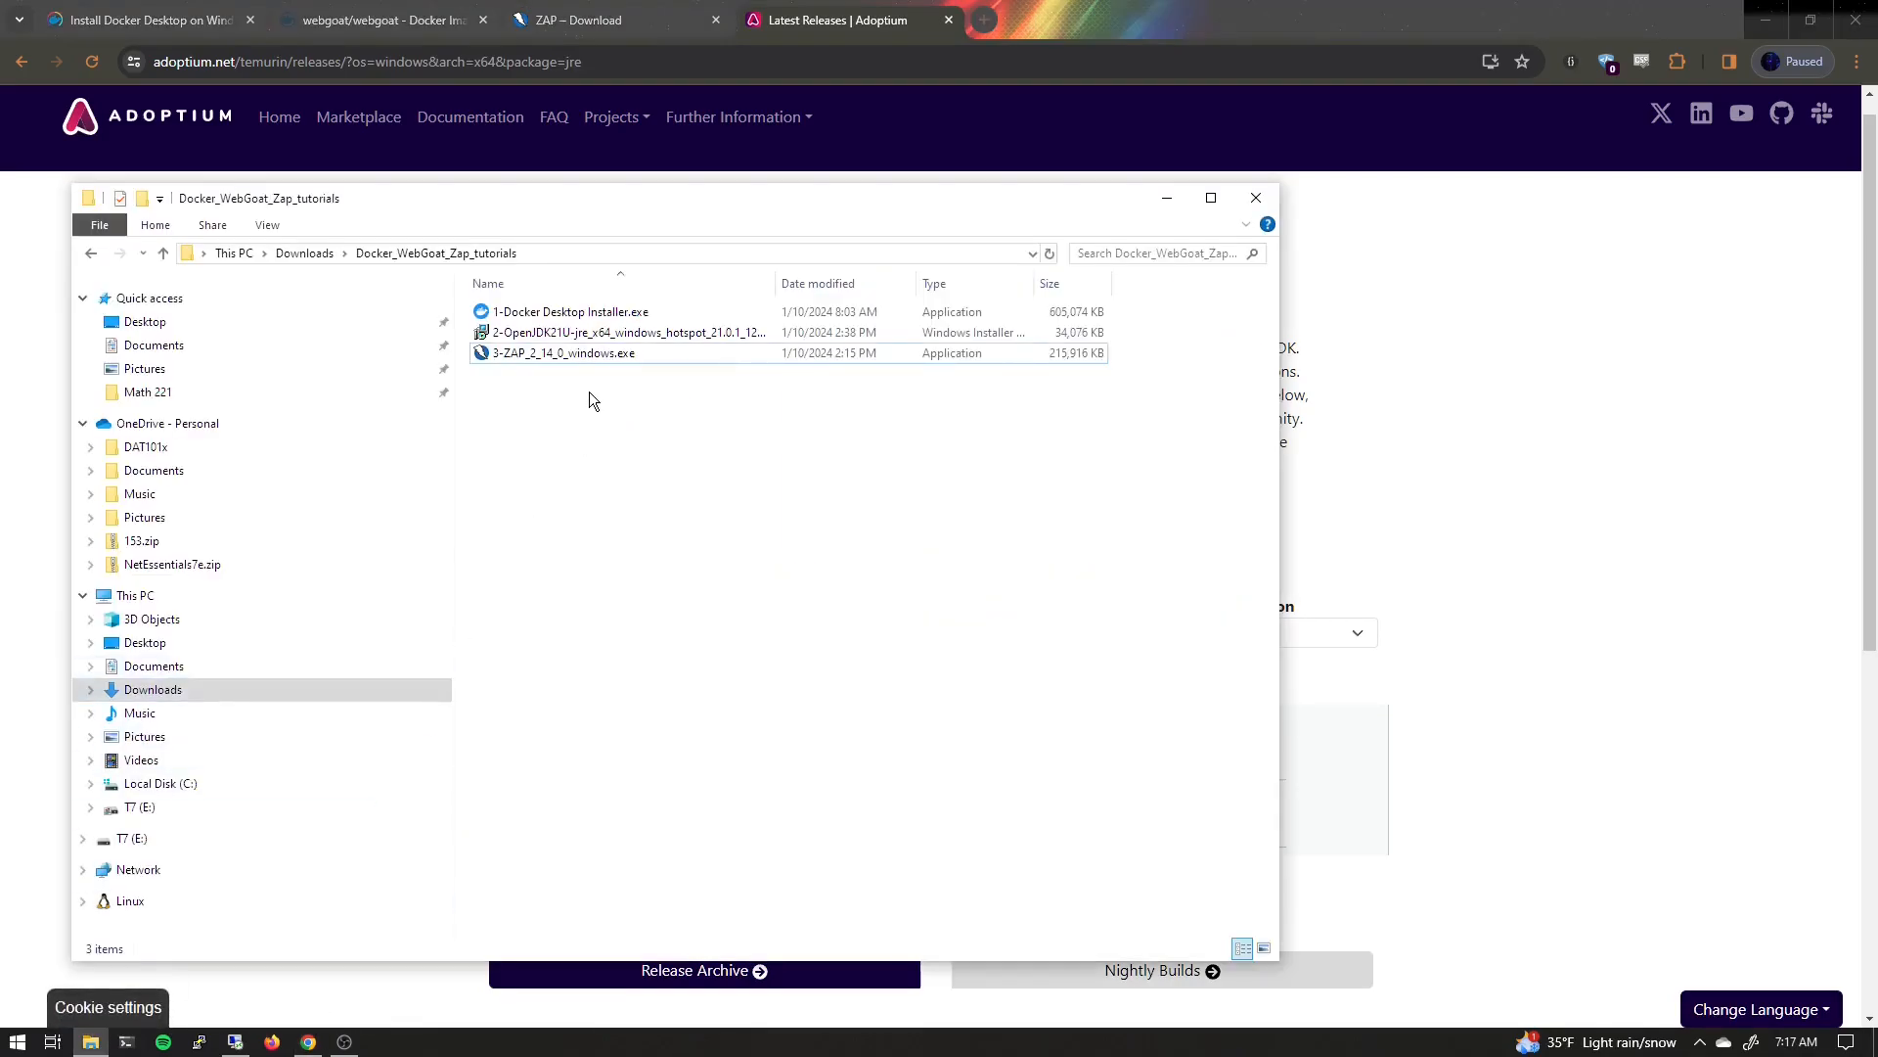
left_click(550, 313)
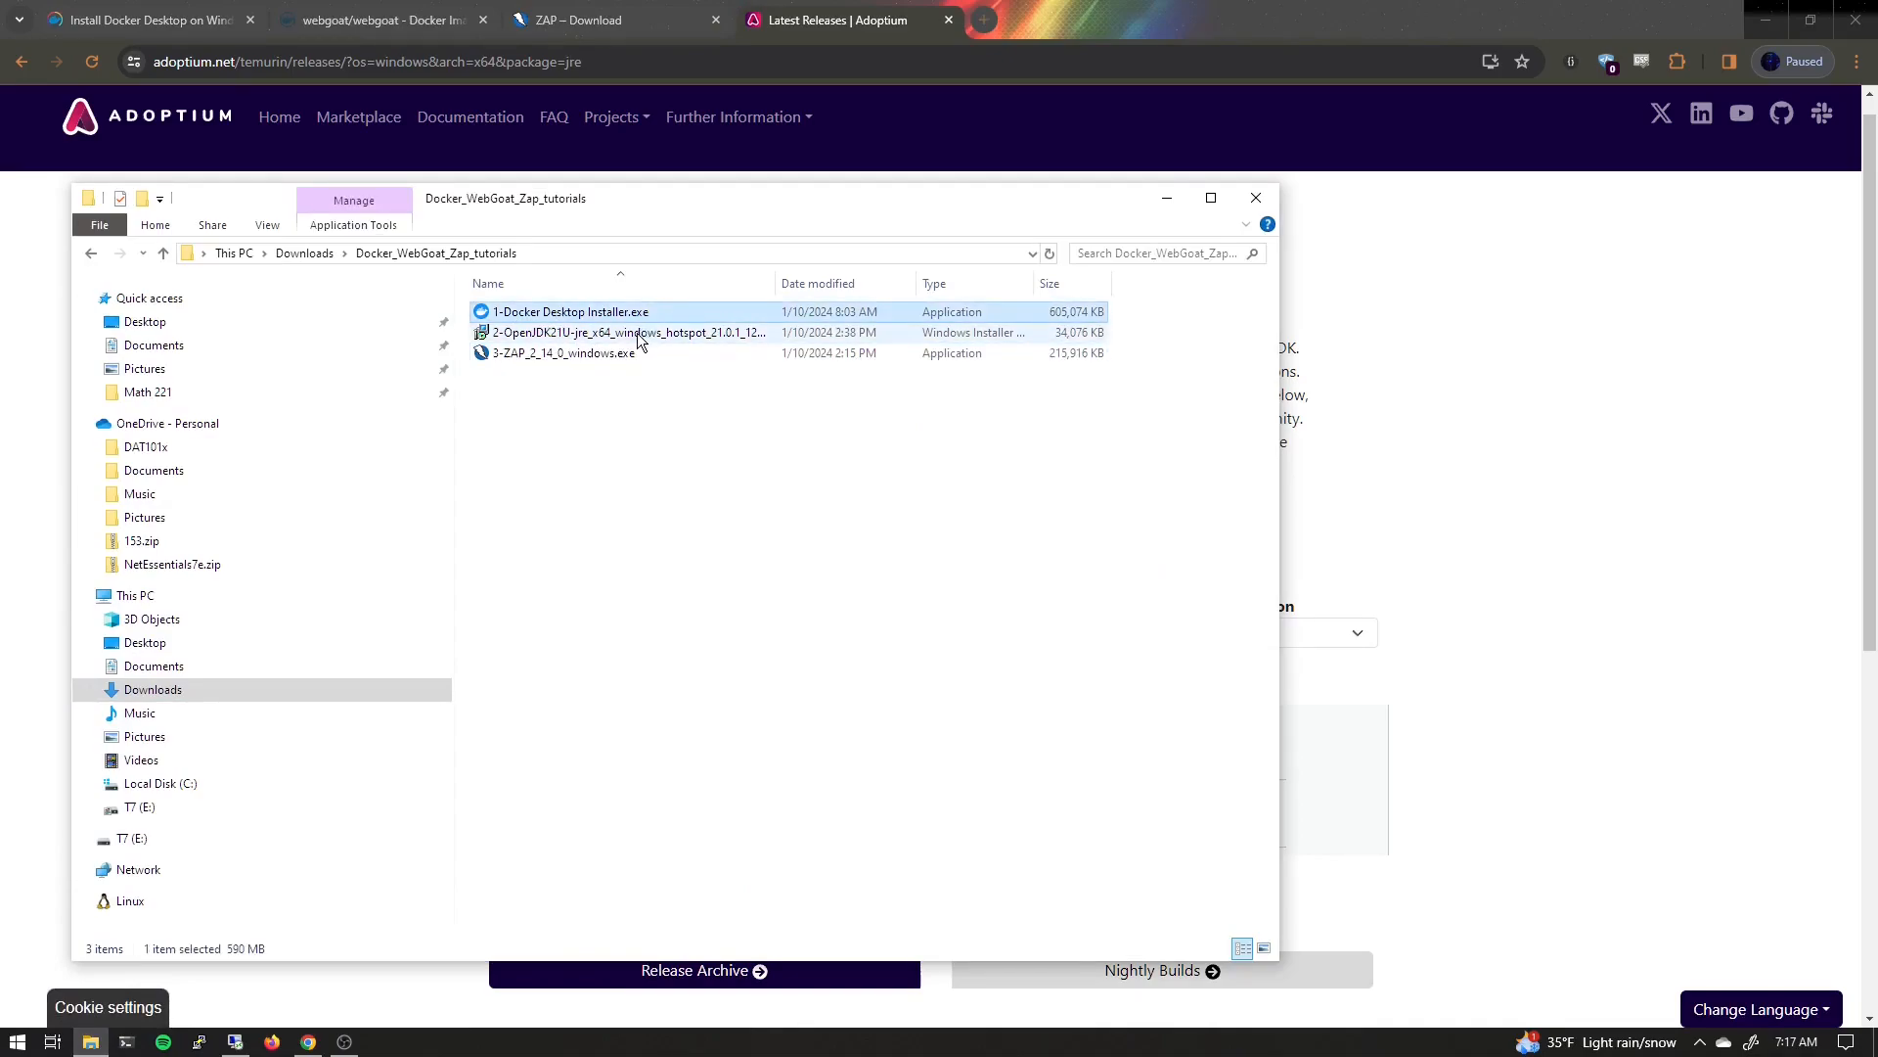
left_click(592, 333)
left_click(585, 353)
left_click(579, 313)
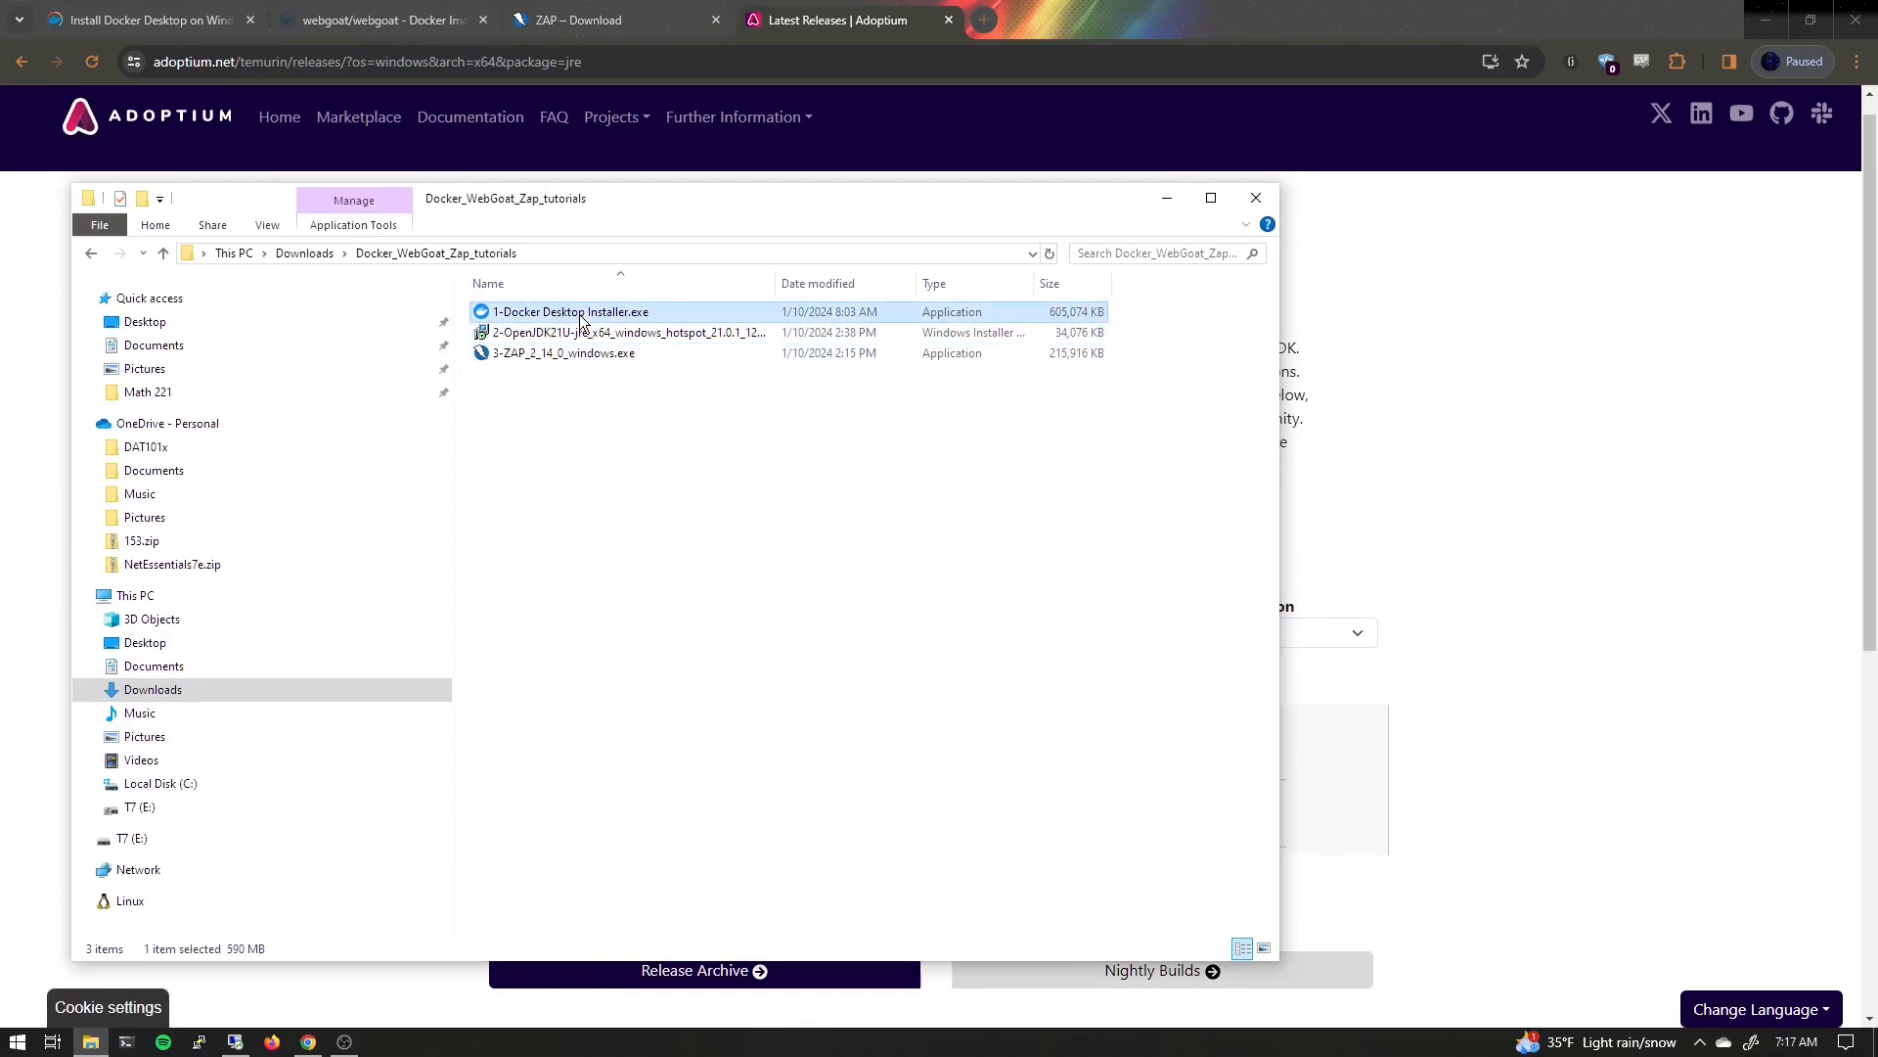
double_click(579, 314)
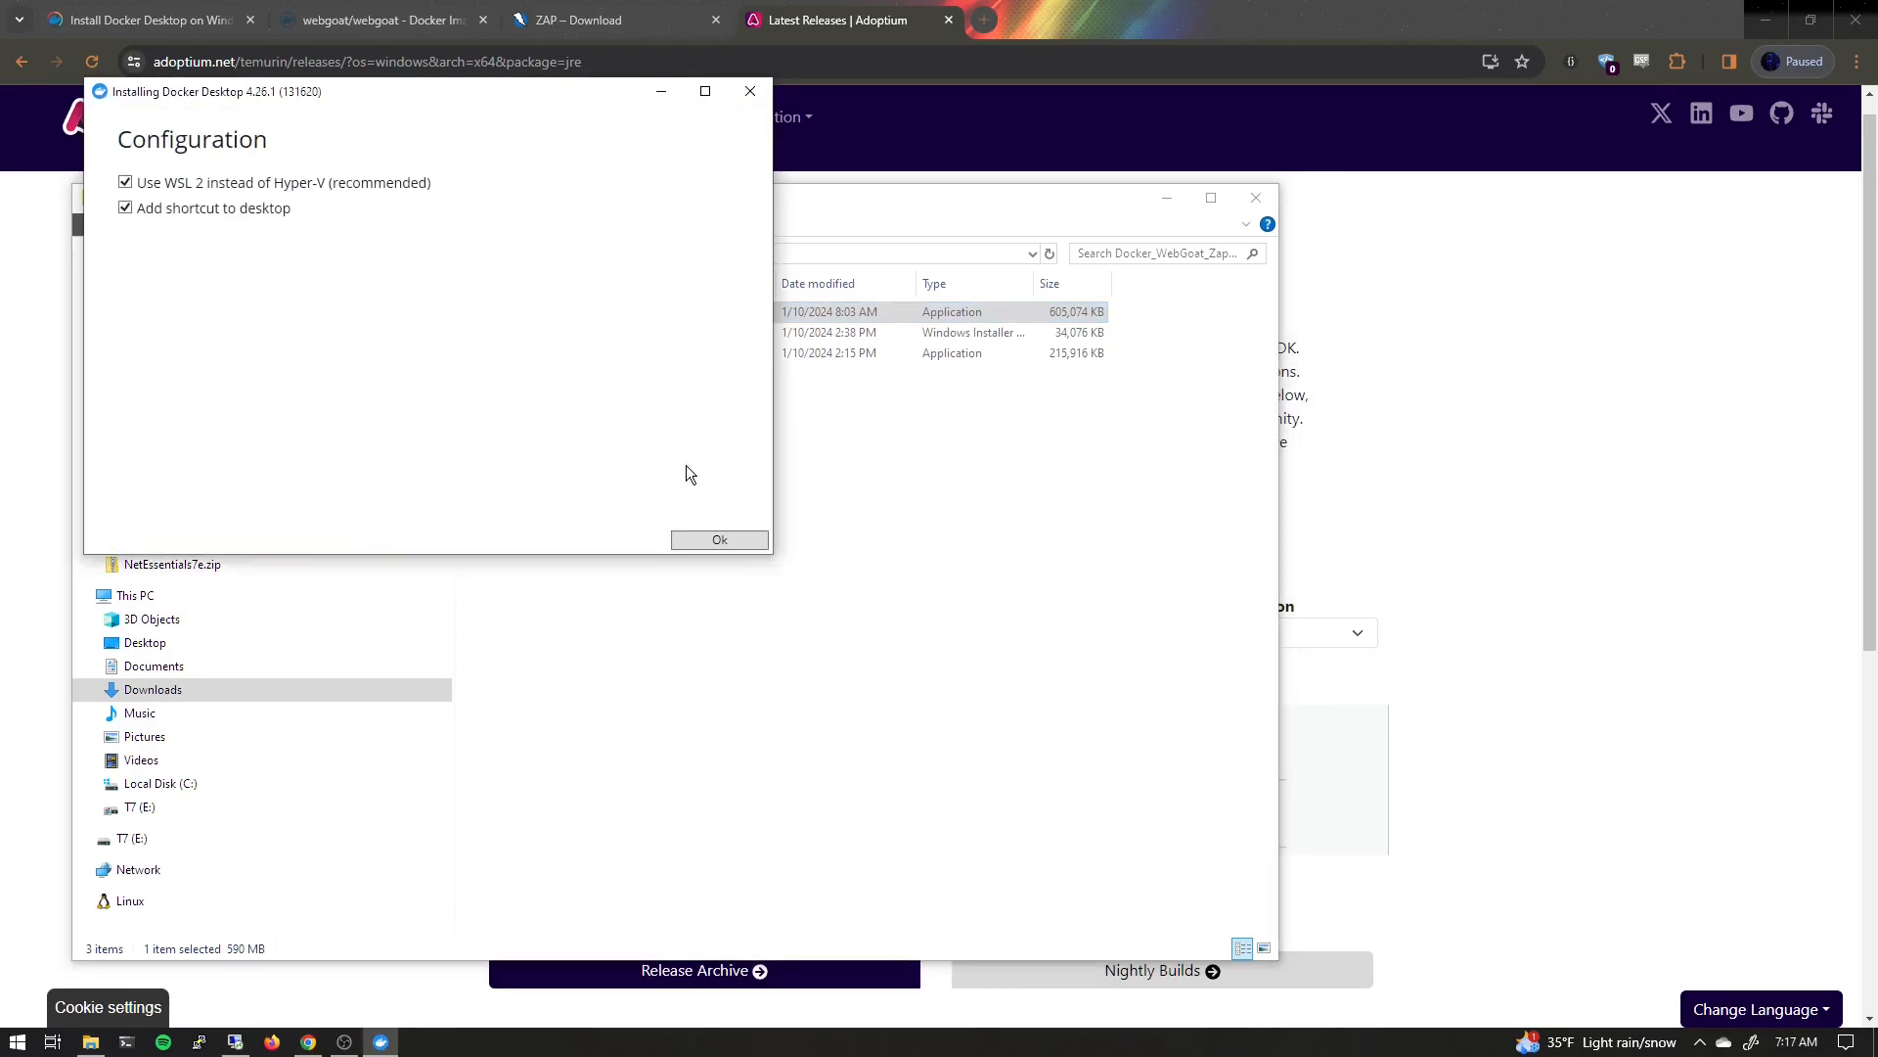
left_click(720, 541)
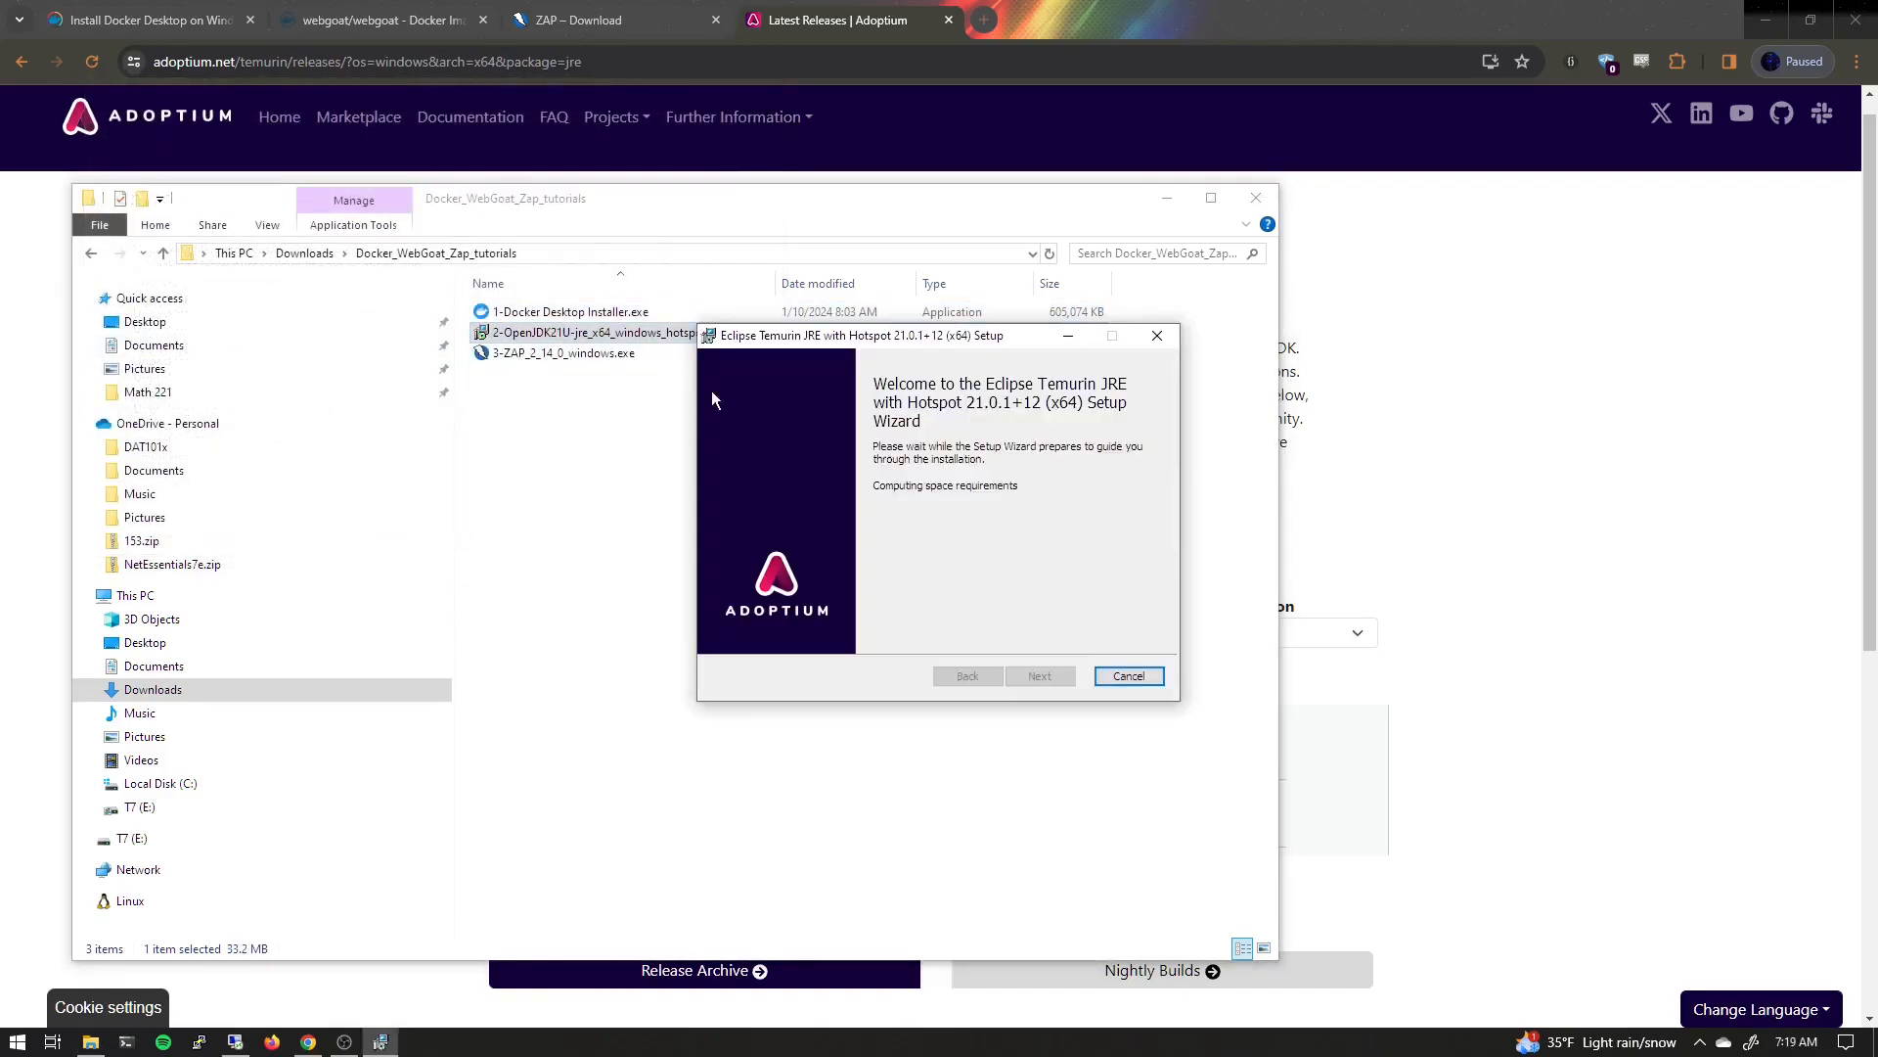
Install the Temurin JRE with the Set JAVA_HOME and JavaSoft registry key features enabled
left_click(1037, 676)
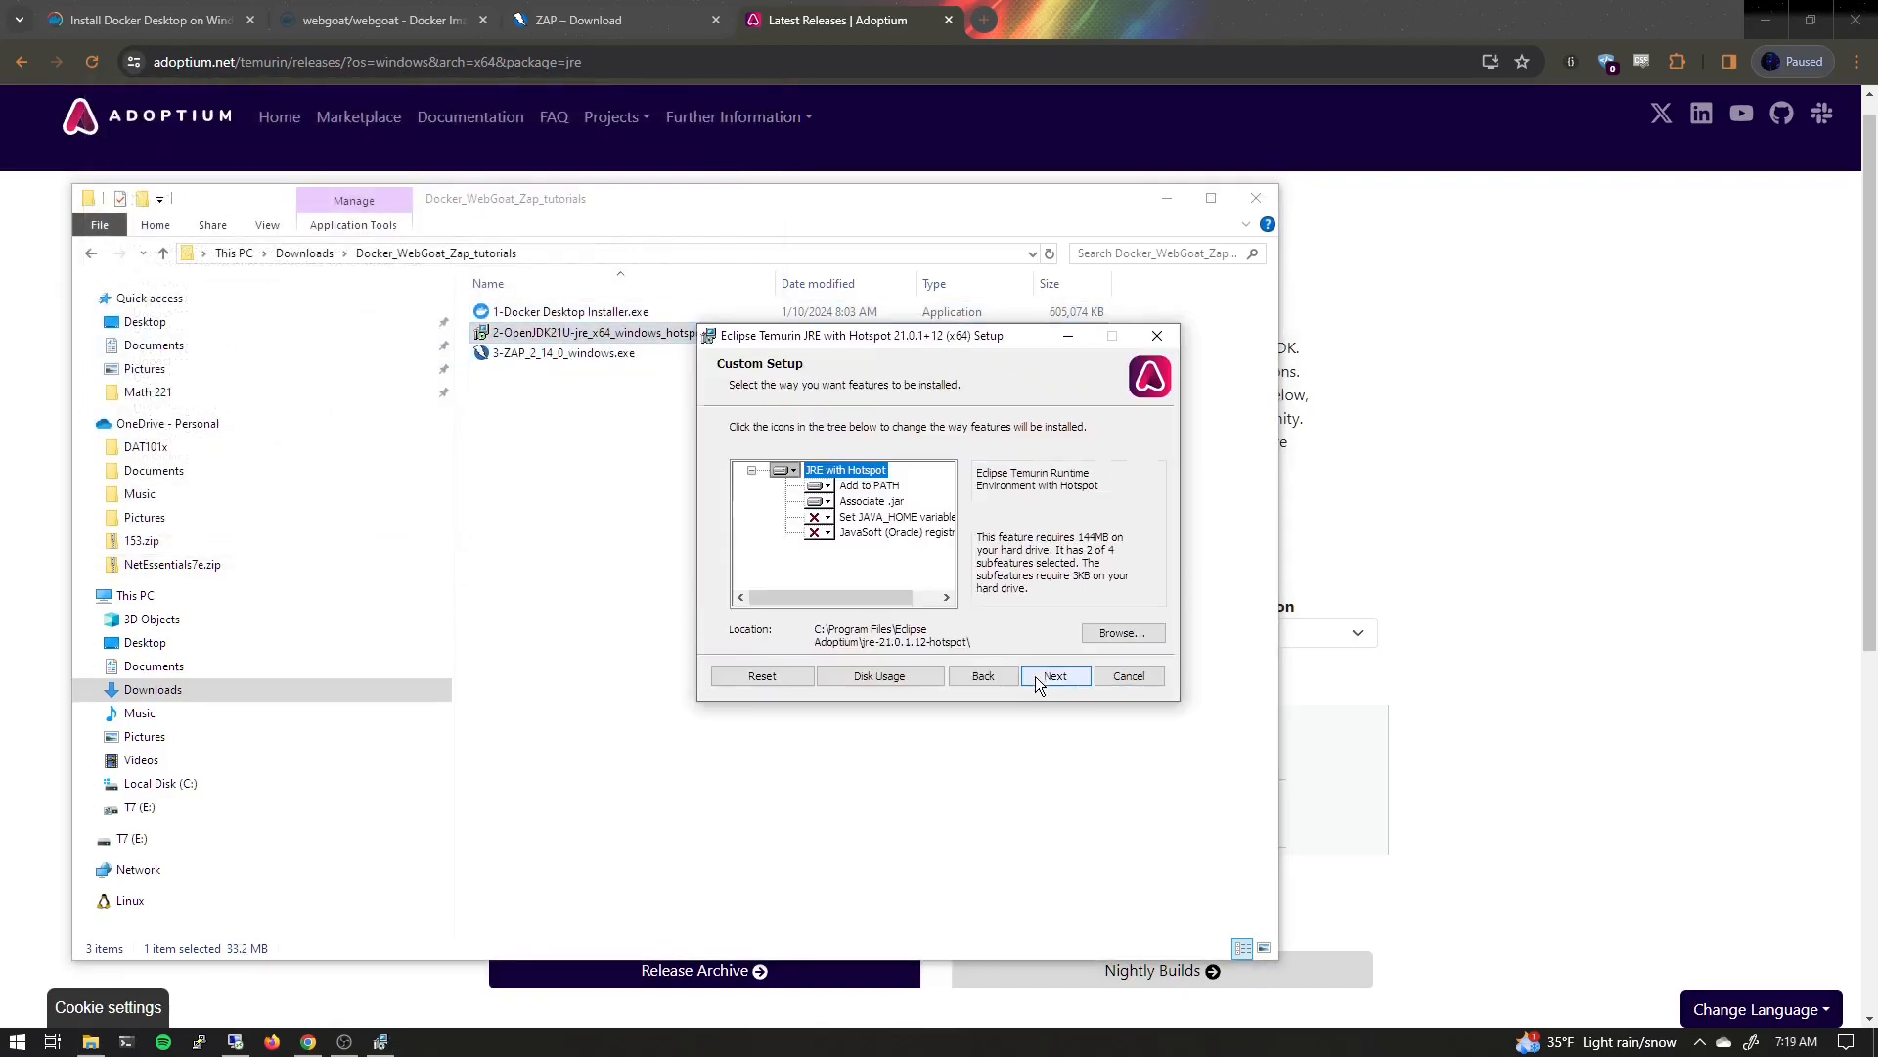
left_click(818, 516)
left_click(849, 538)
left_click(825, 532)
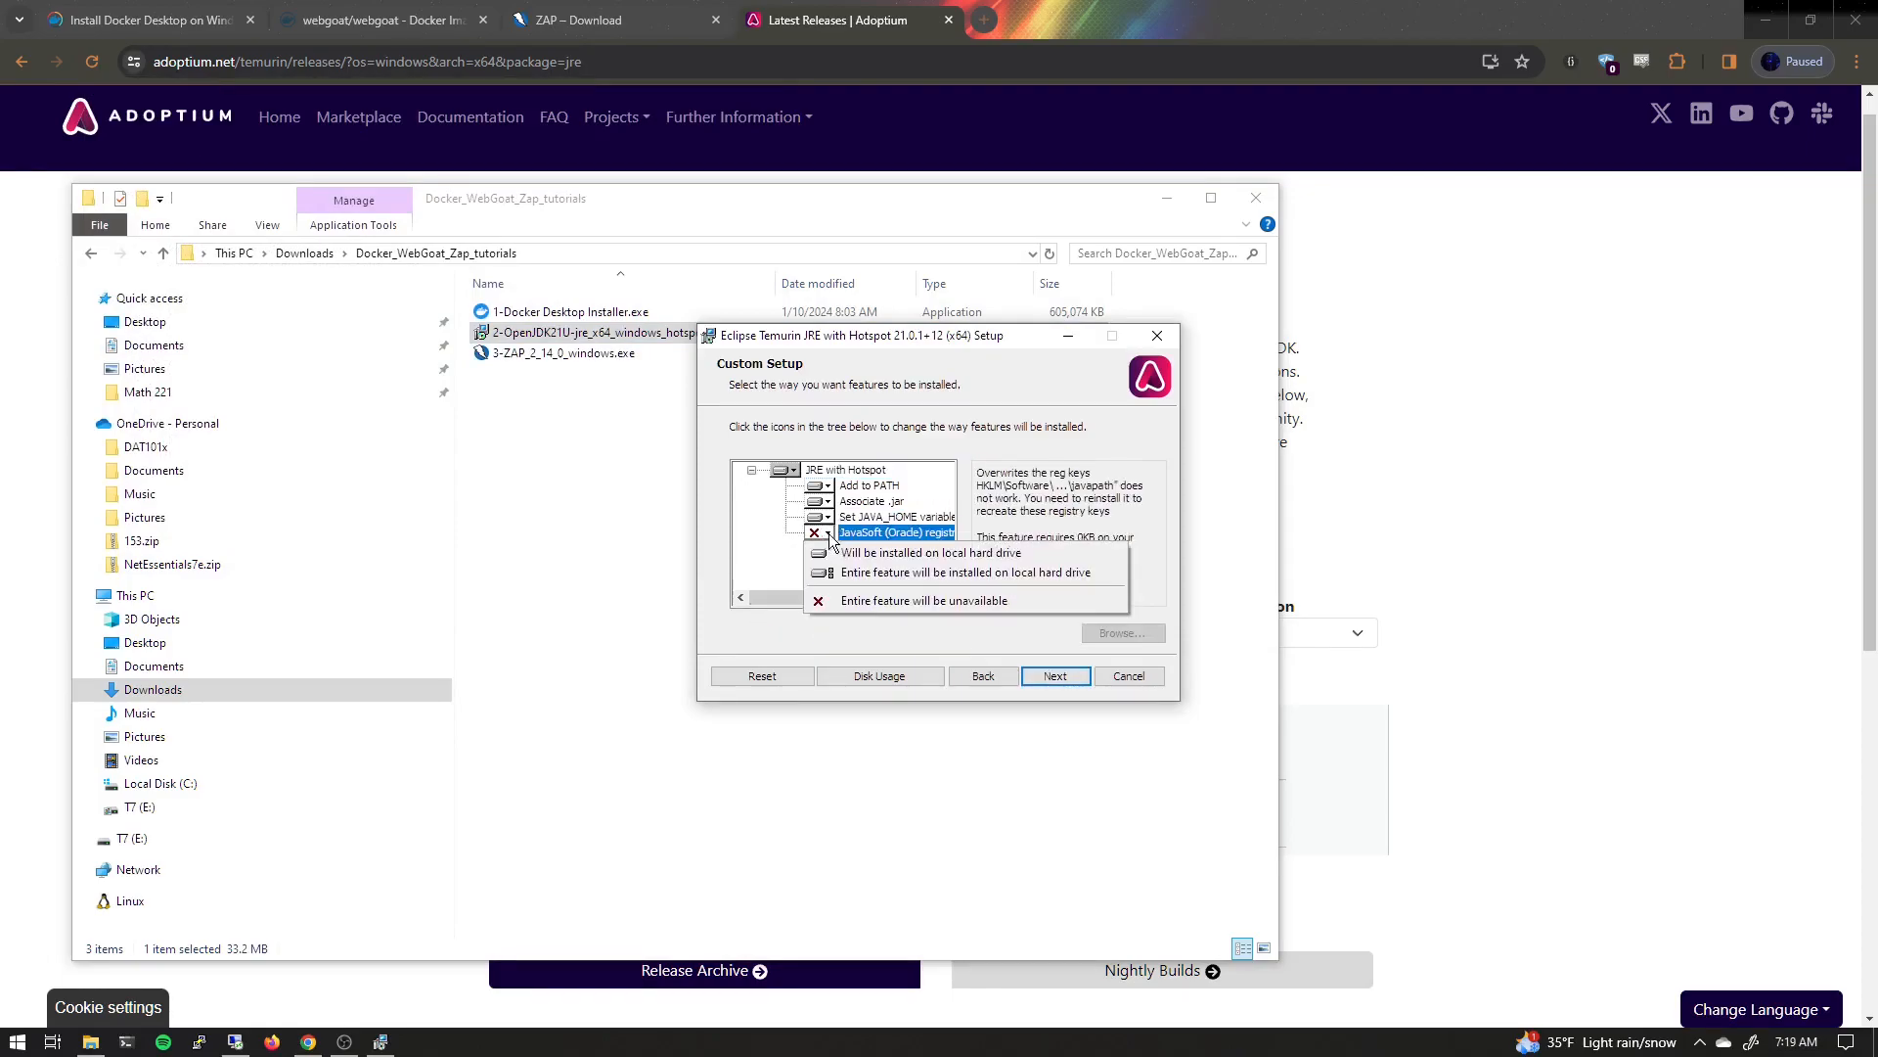
left_click(850, 552)
left_click(1051, 673)
left_click(1027, 676)
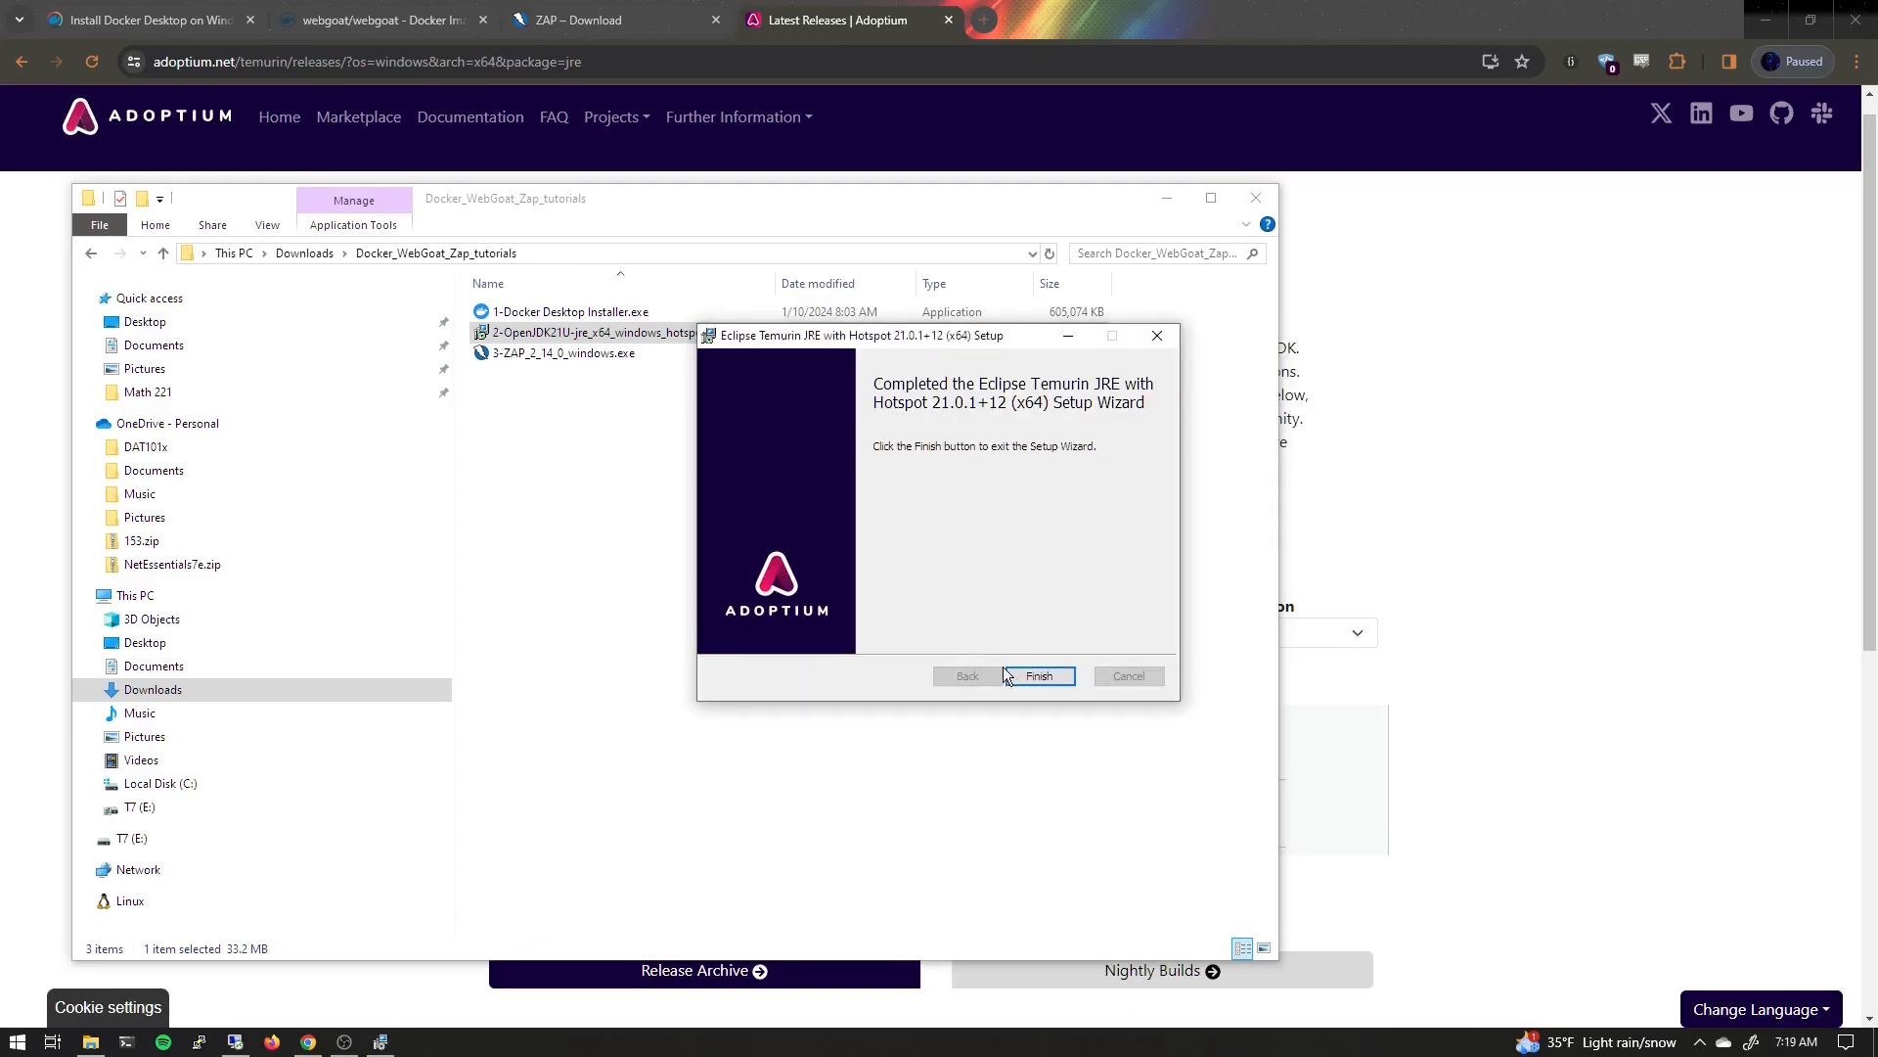
left_click(1040, 677)
Install ZAP 2.14.0 with the default setup options
double_click(550, 354)
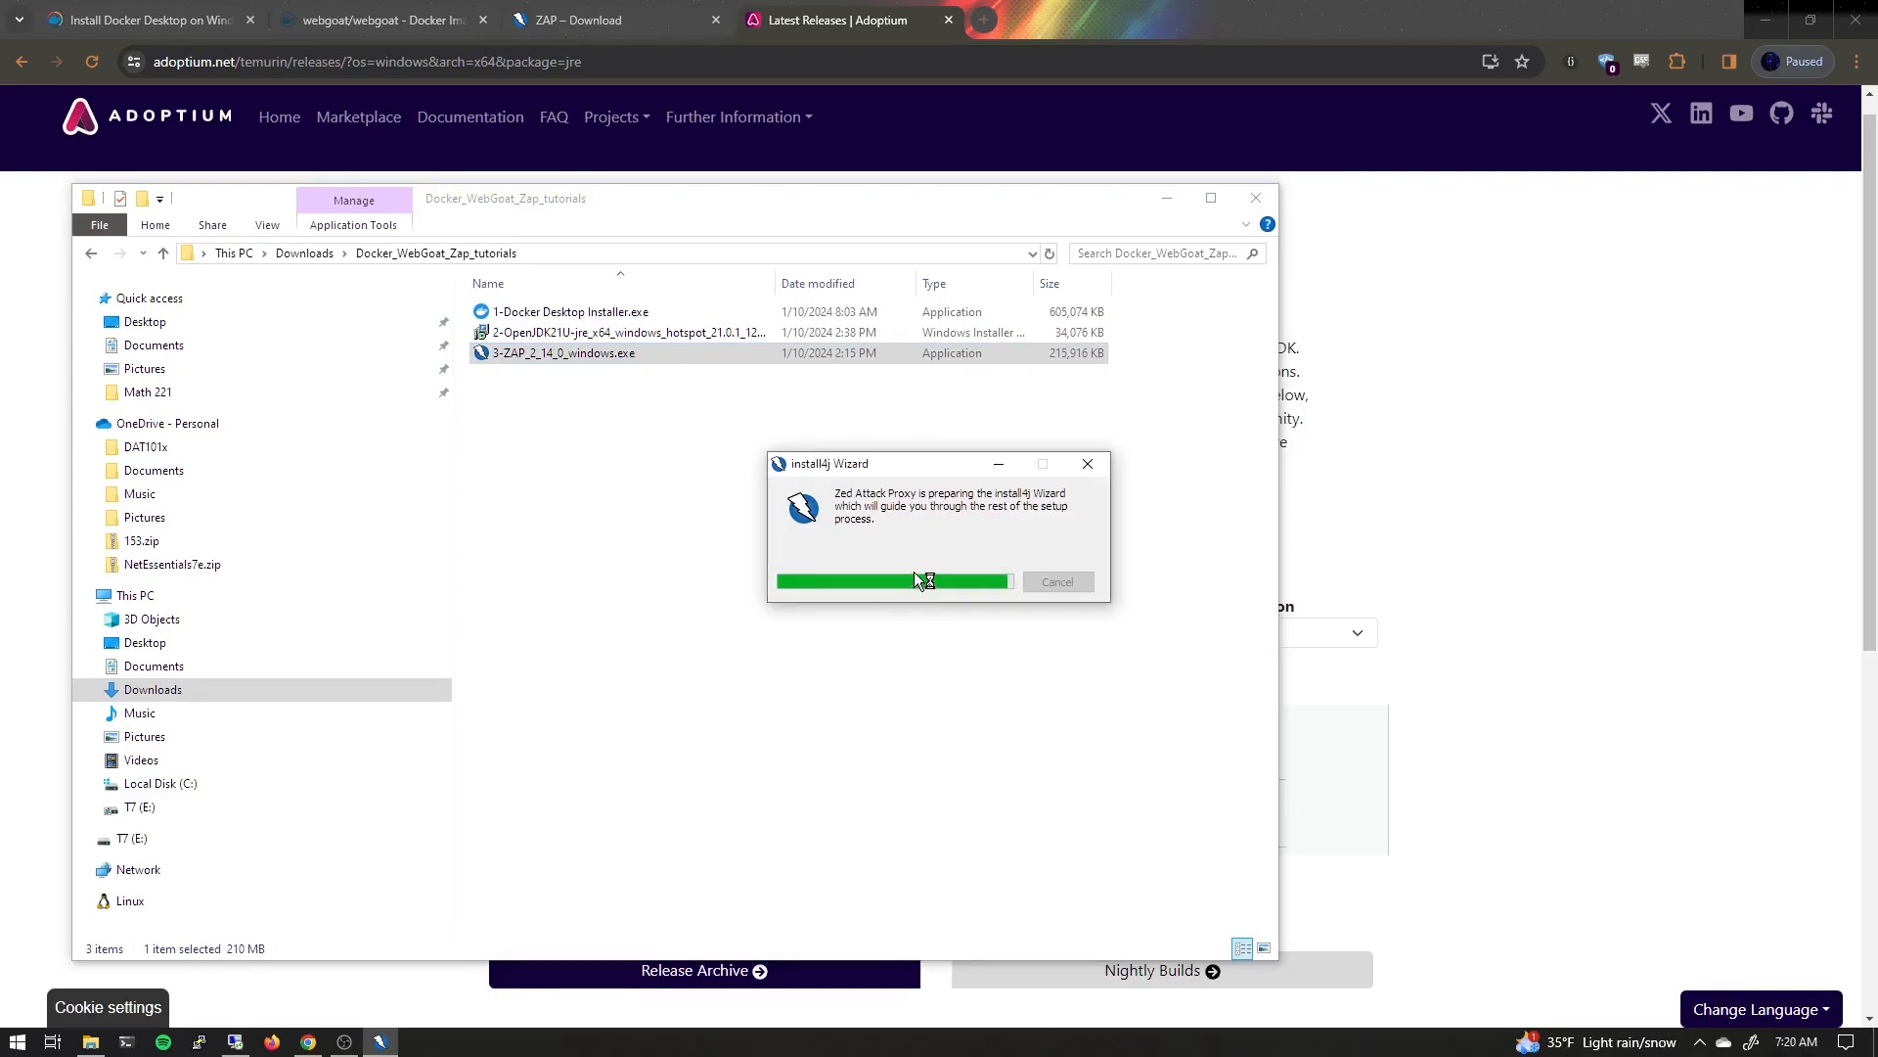
left_click(1052, 706)
left_click(791, 631)
left_click(1054, 705)
left_click(1054, 705)
left_click(1055, 704)
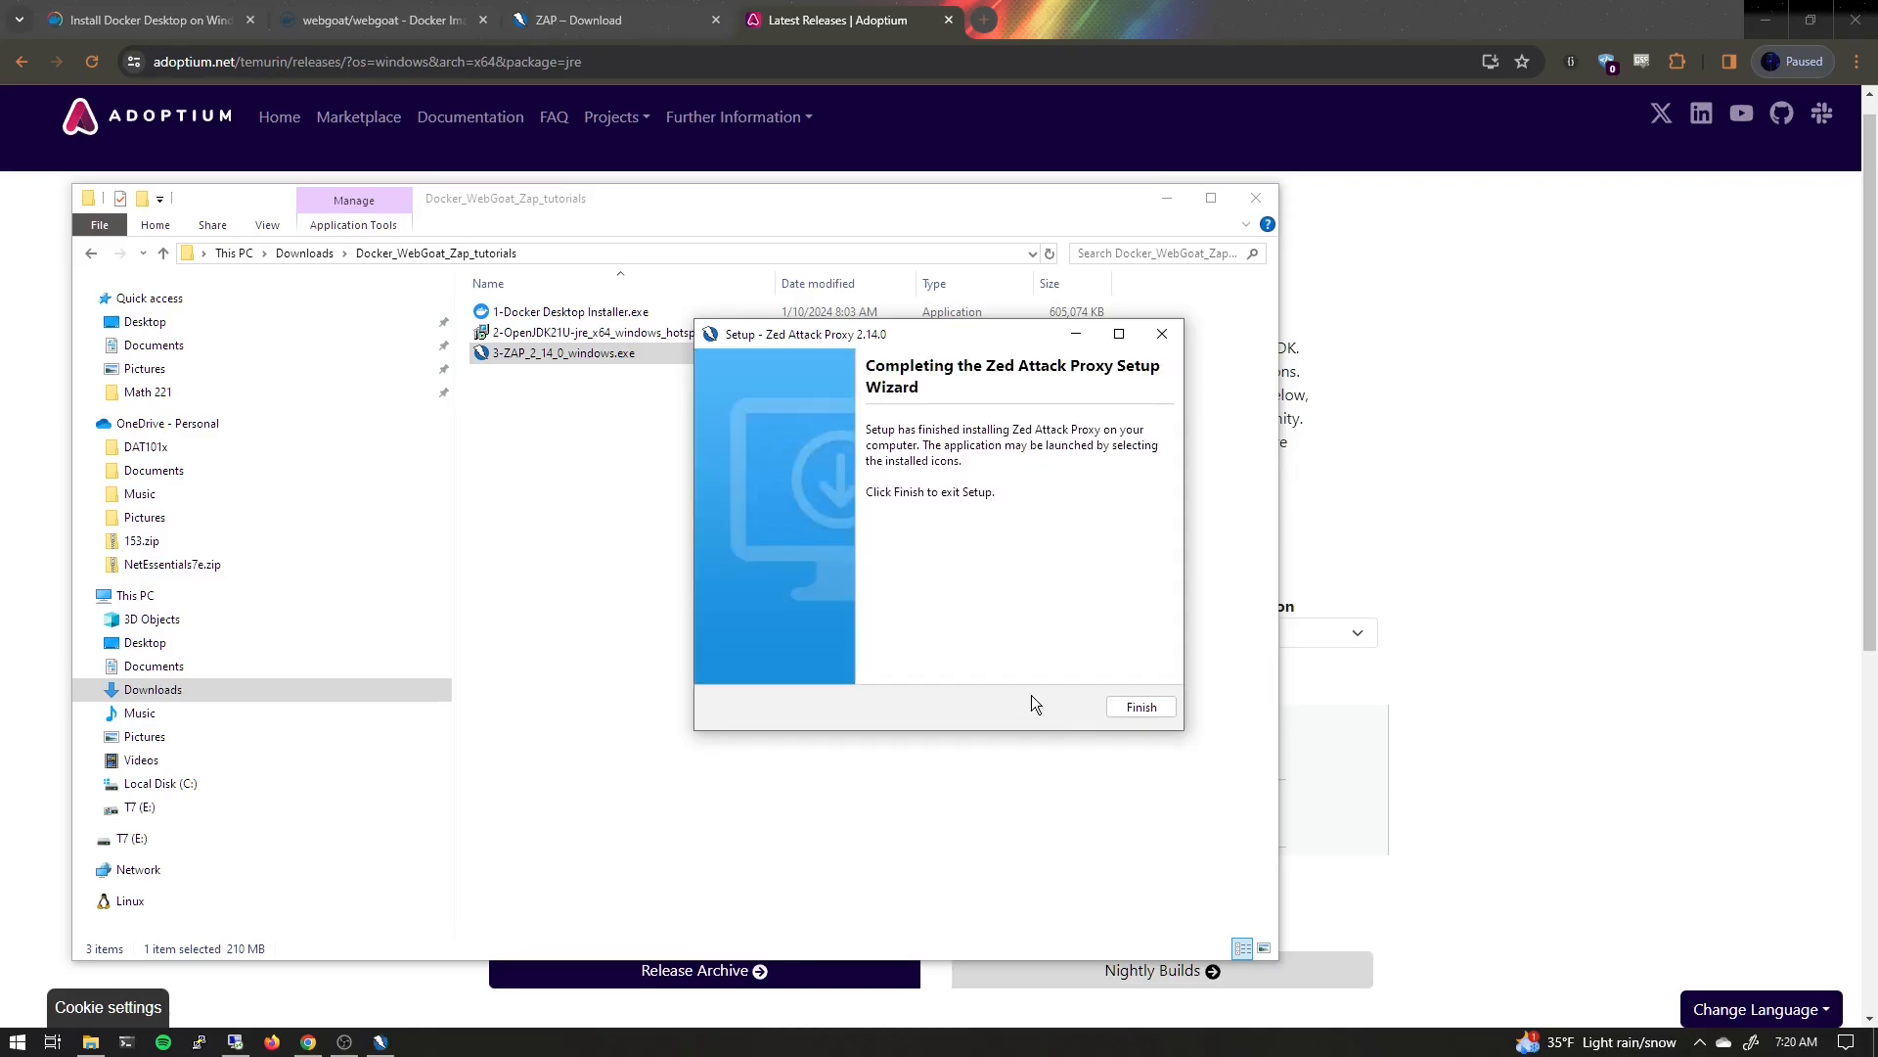
left_click(1135, 713)
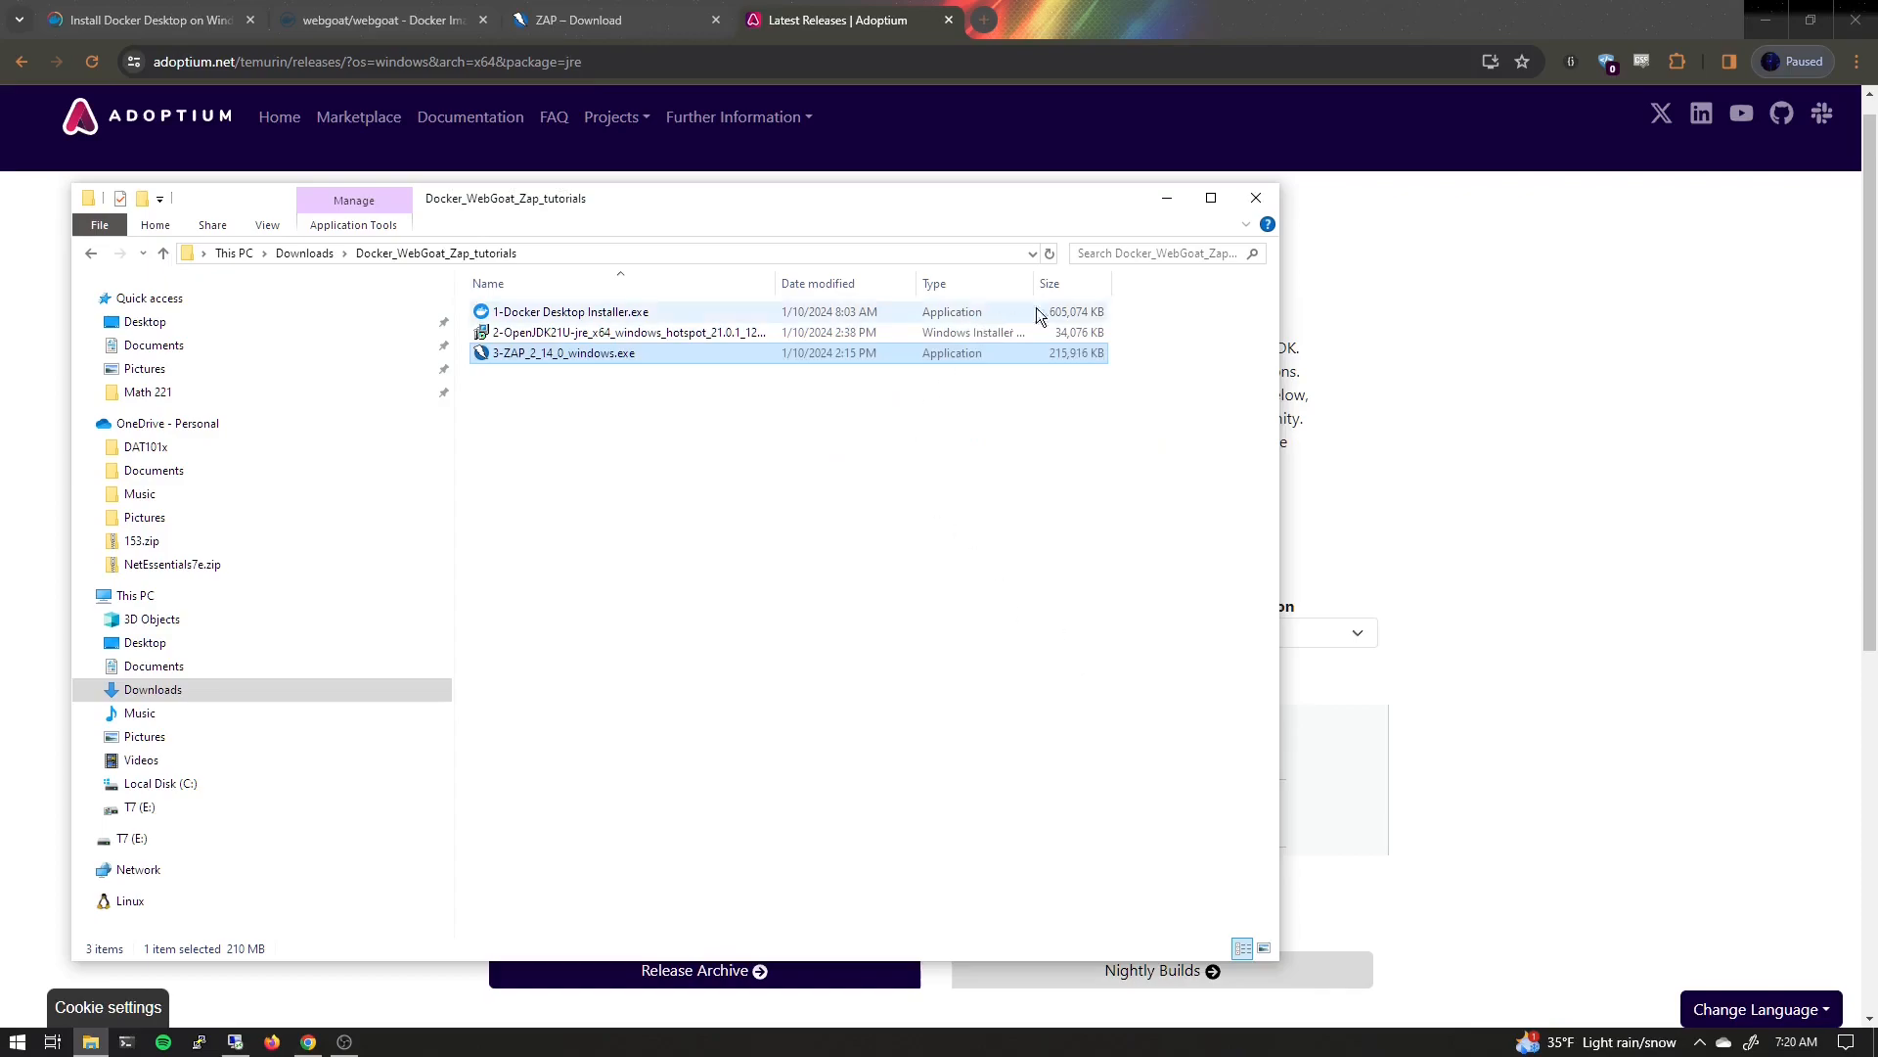
Minimize the open windows and launch Docker Desktop from the Start menu
left_click(1164, 200)
left_click(1766, 19)
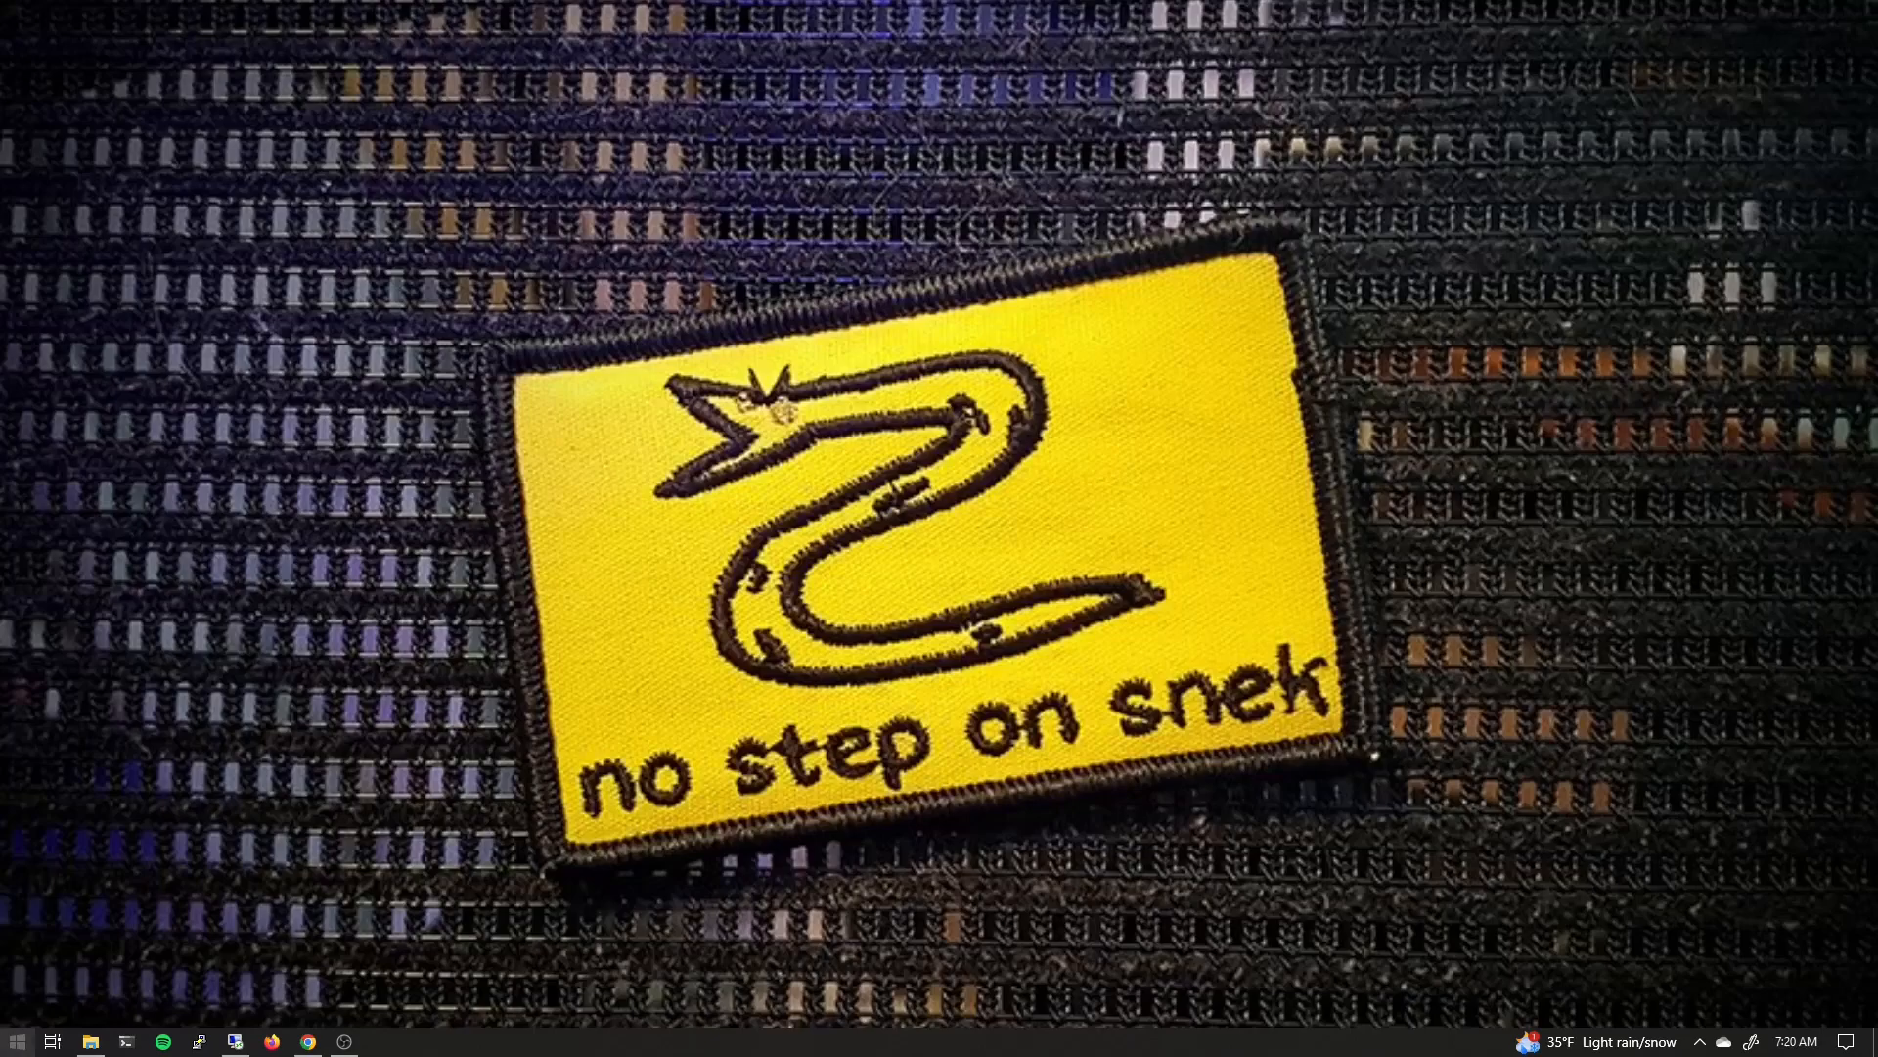
left_click(20, 1042)
type("docker")
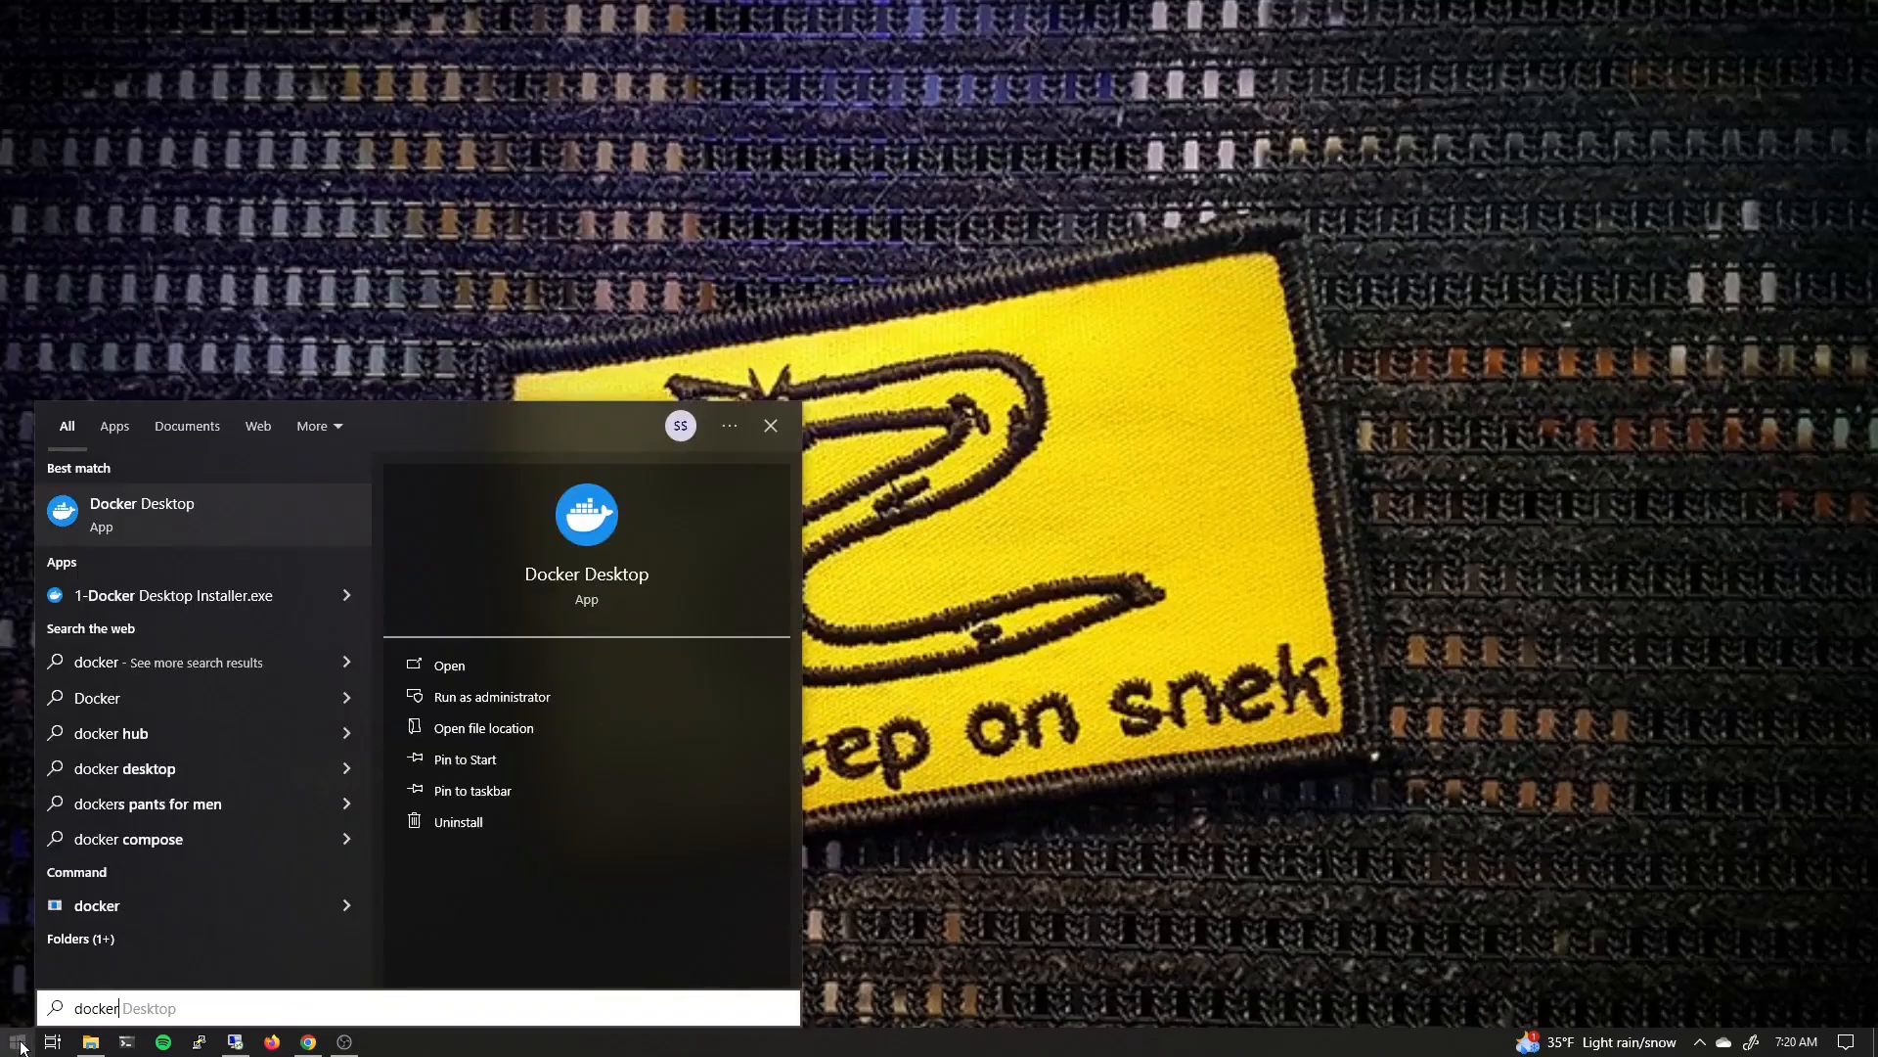
left_click(90, 520)
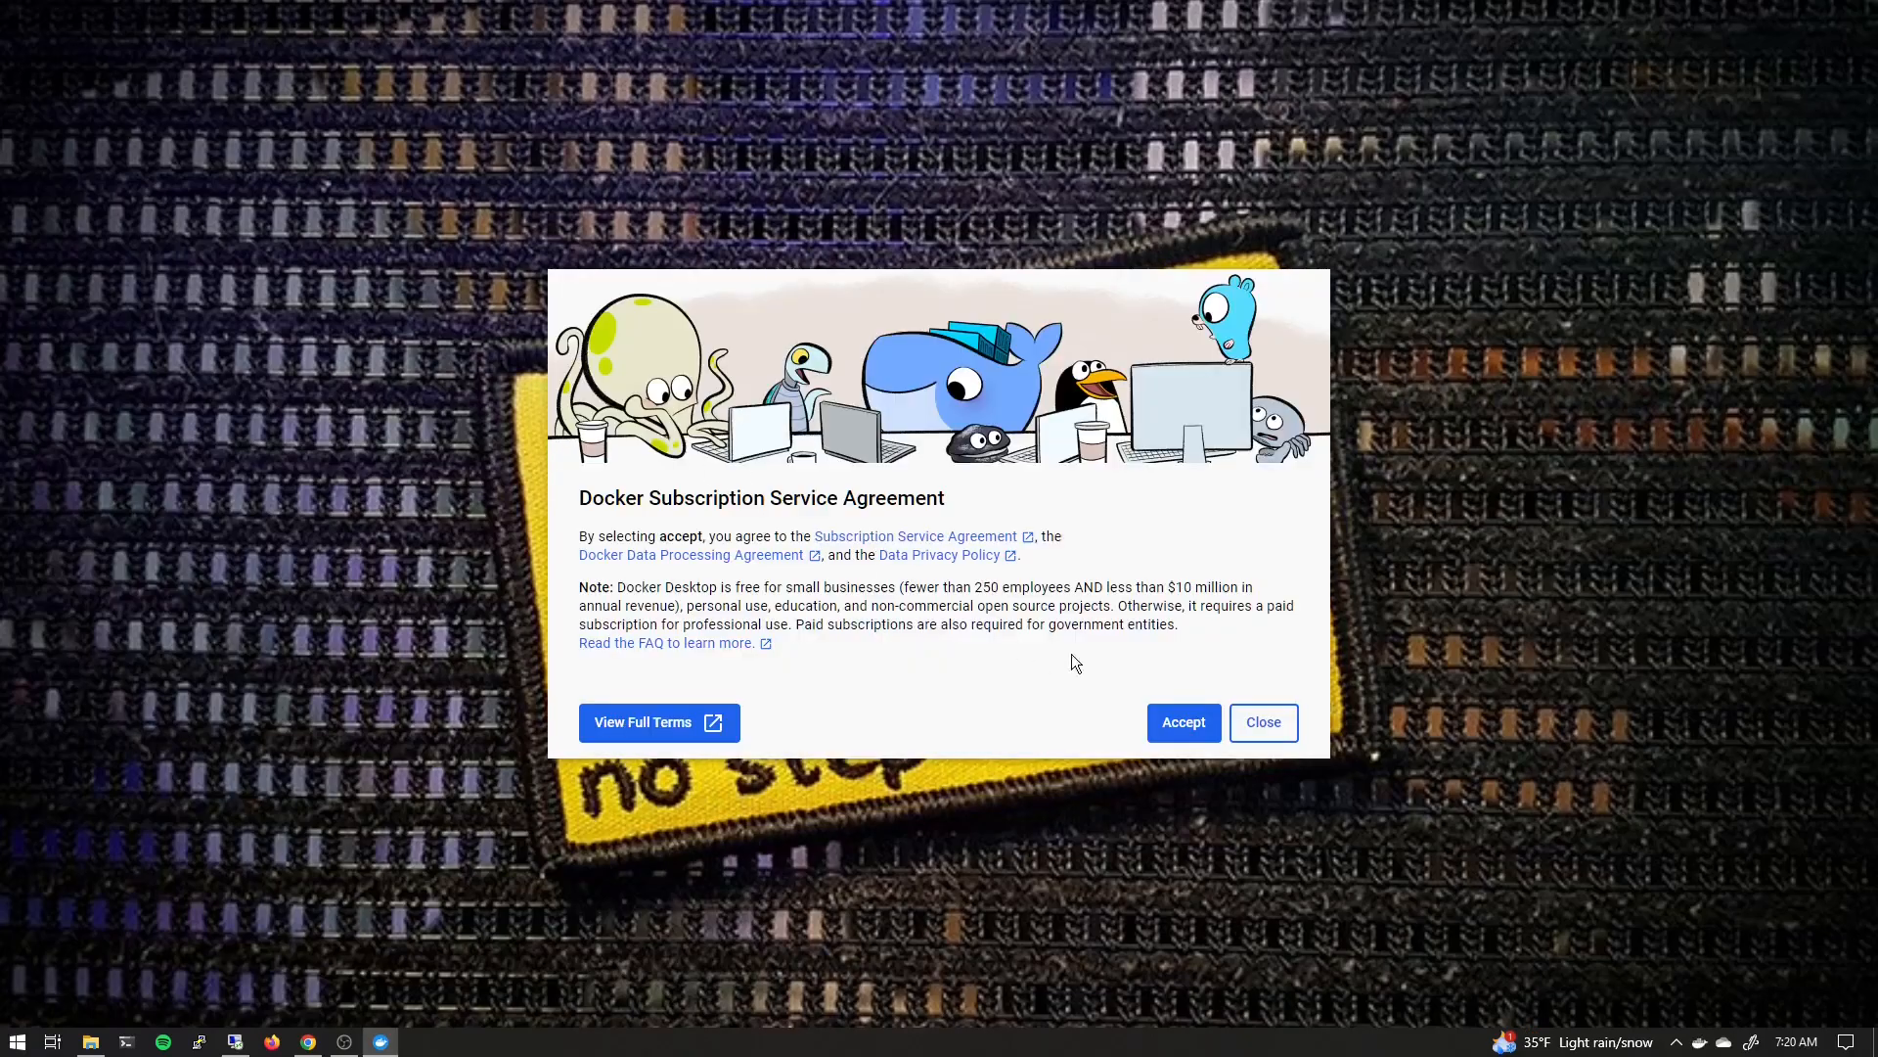
Accept the Docker subscription agreement and continue without signing in, skipping the work survey
left_click(1184, 725)
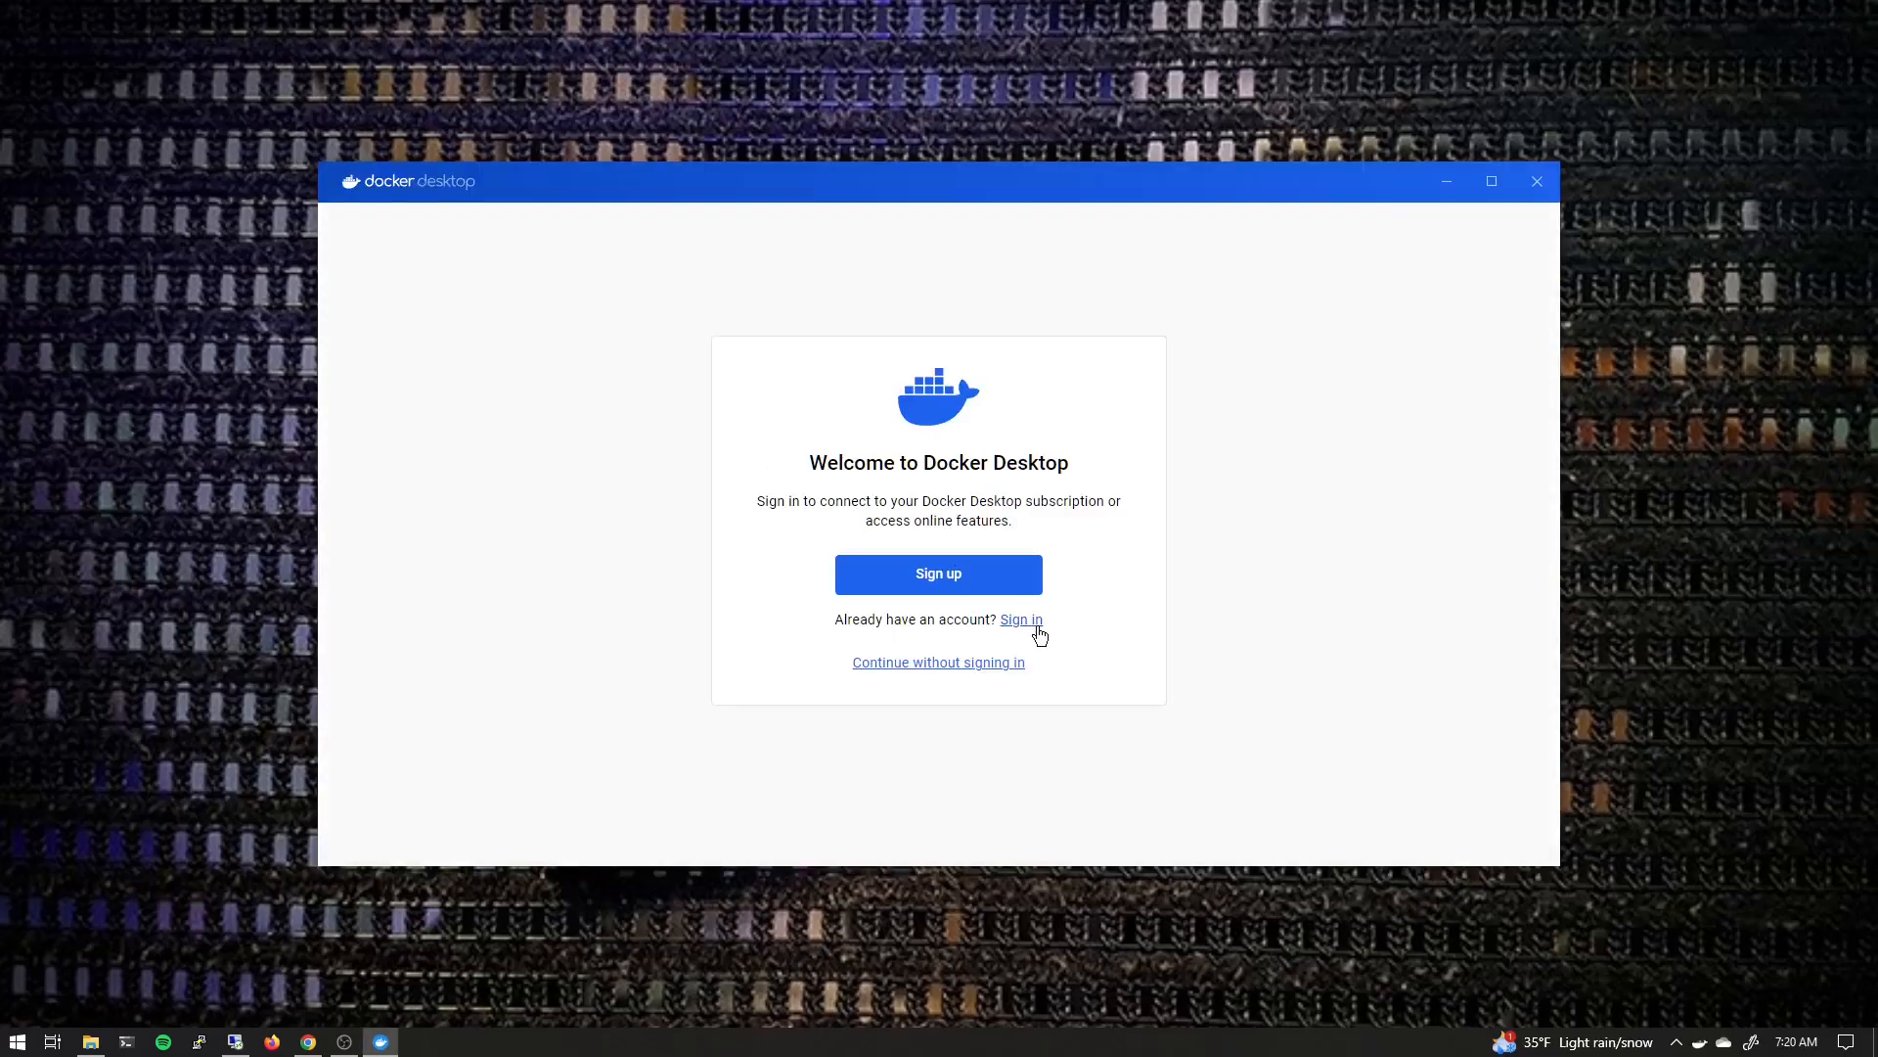
left_click(941, 662)
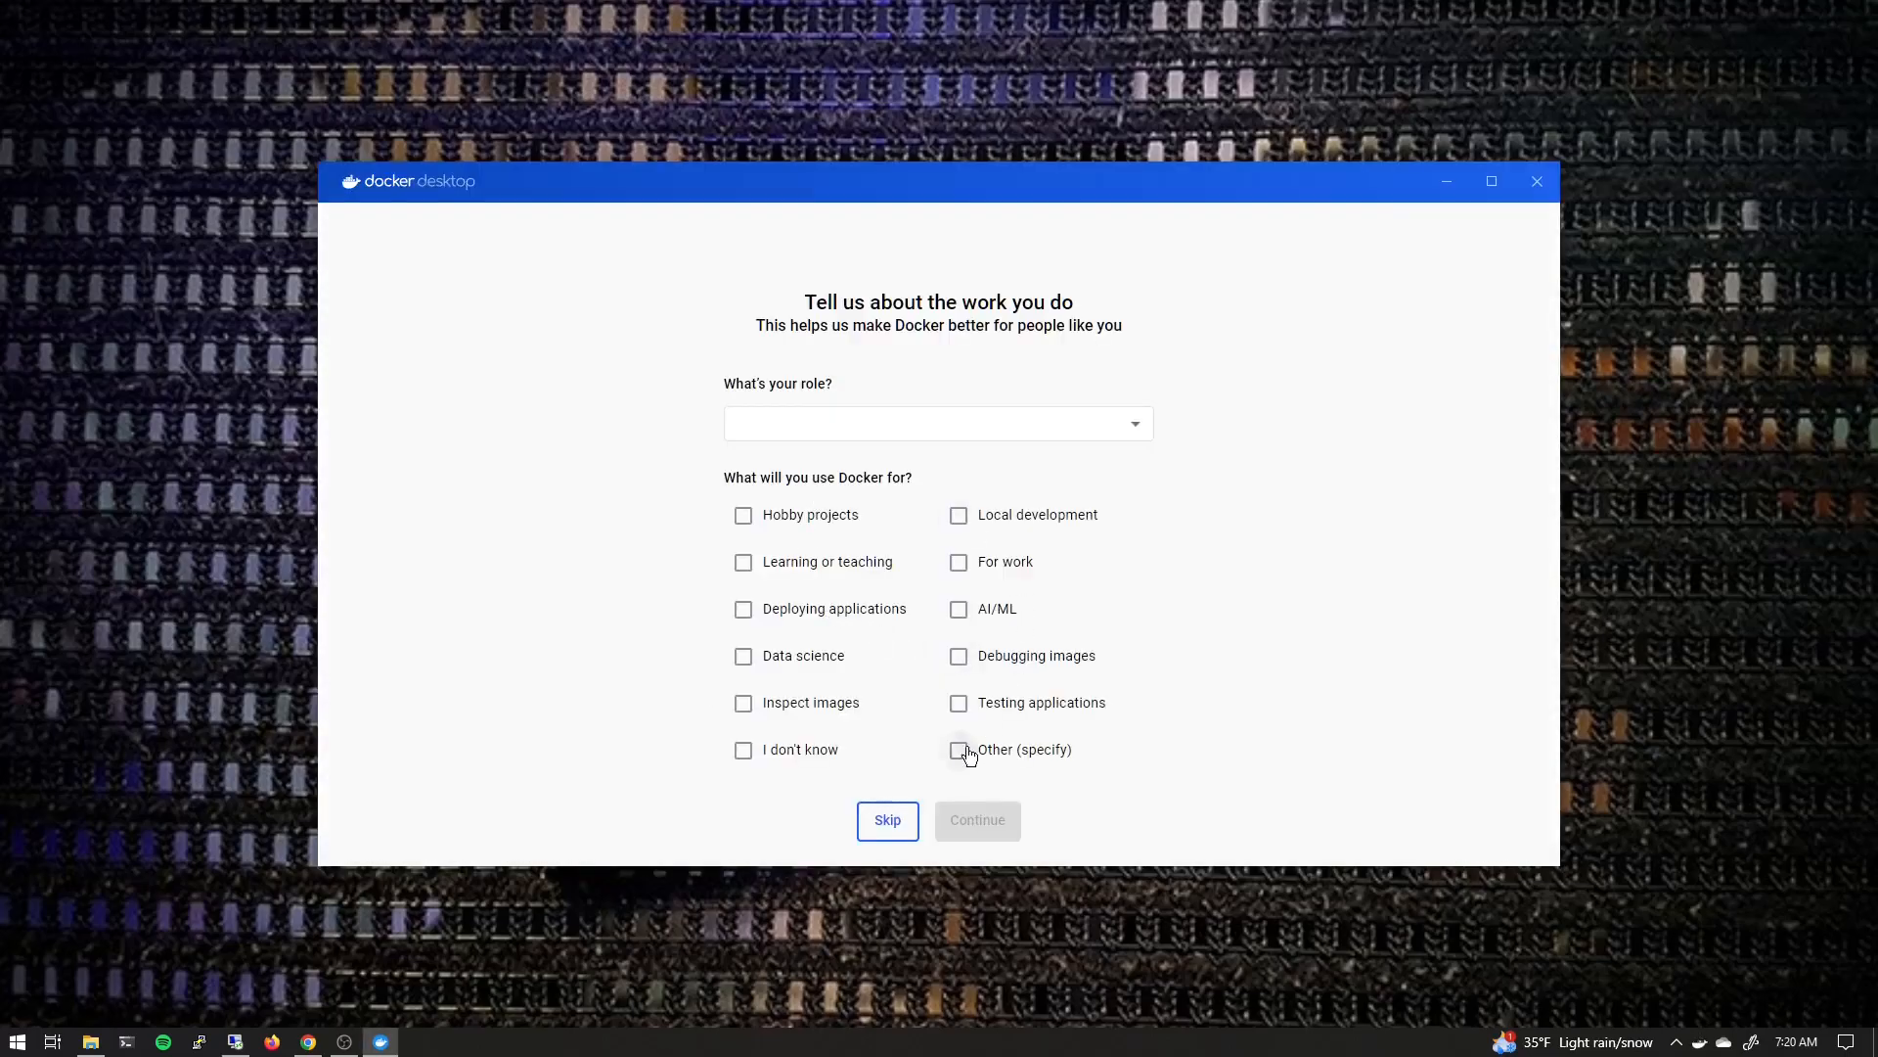
left_click(888, 822)
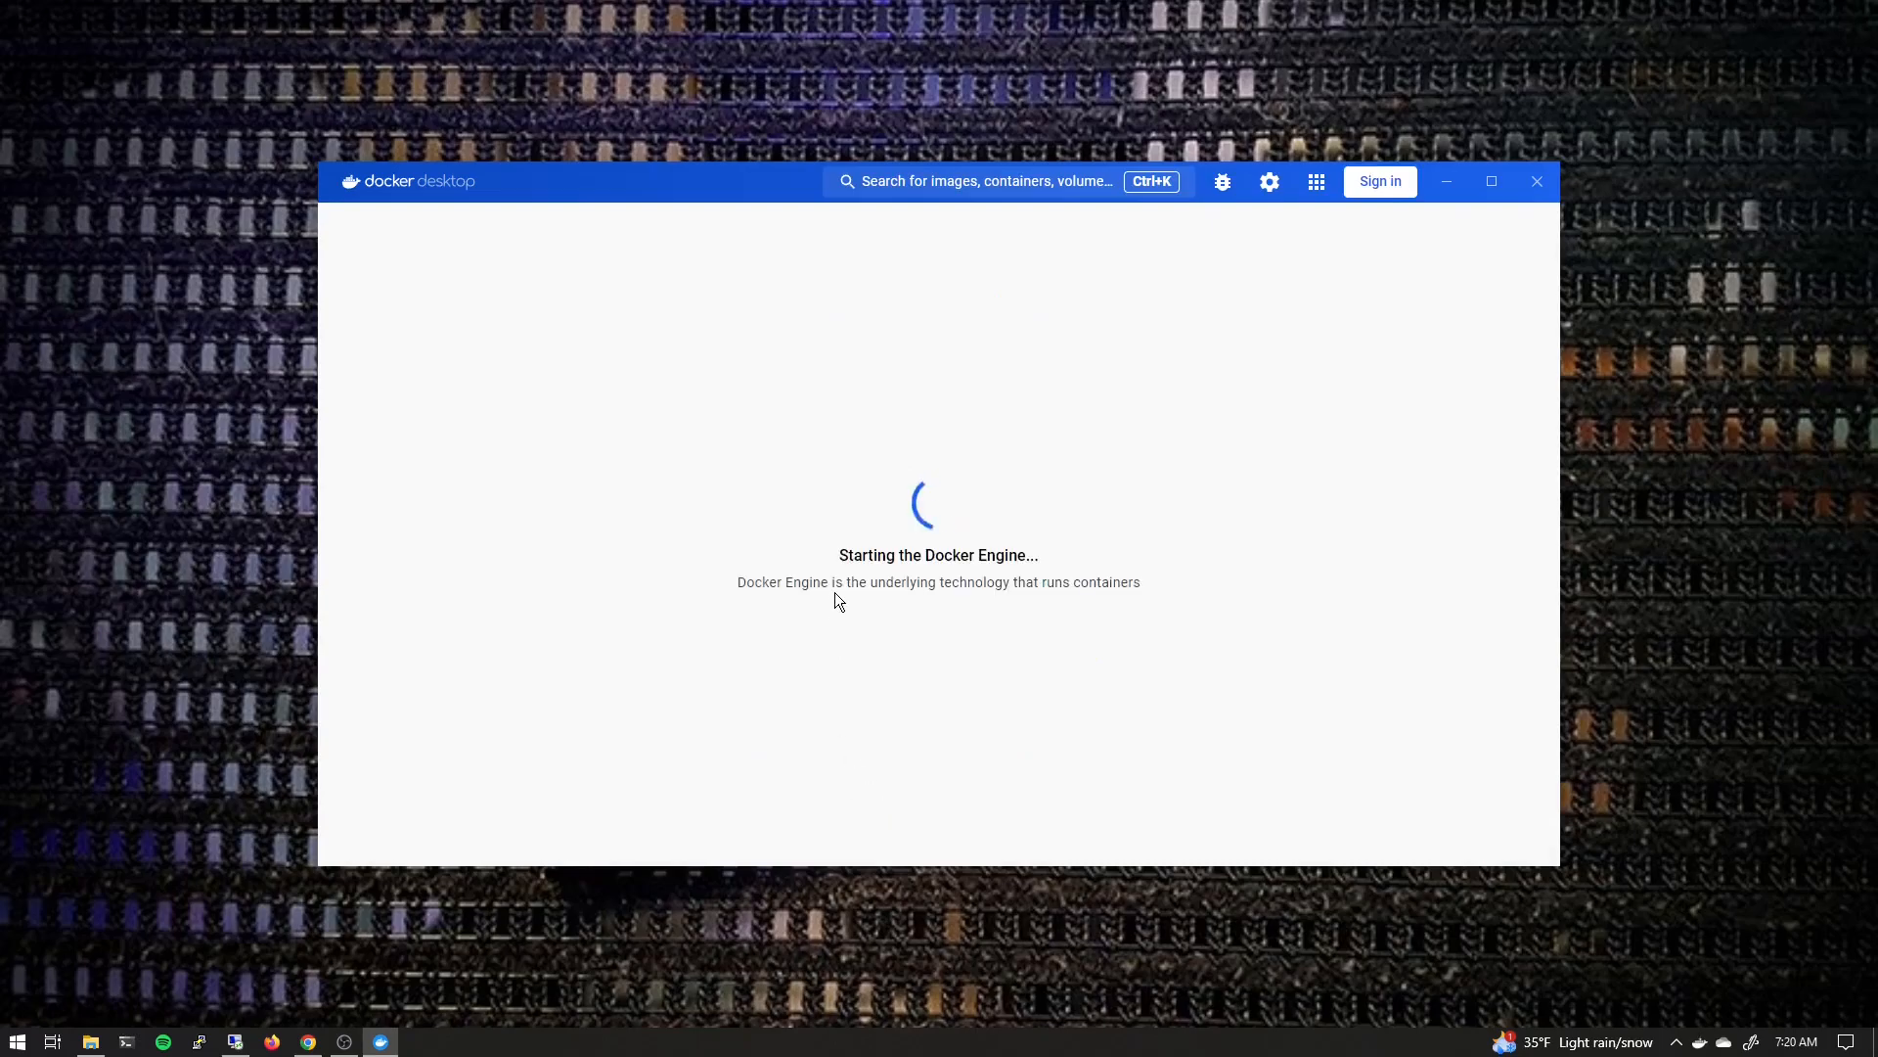
Search for webgoat and pull the webgoat/webgoat-8.0 image with the latest tag
left_click(1491, 181)
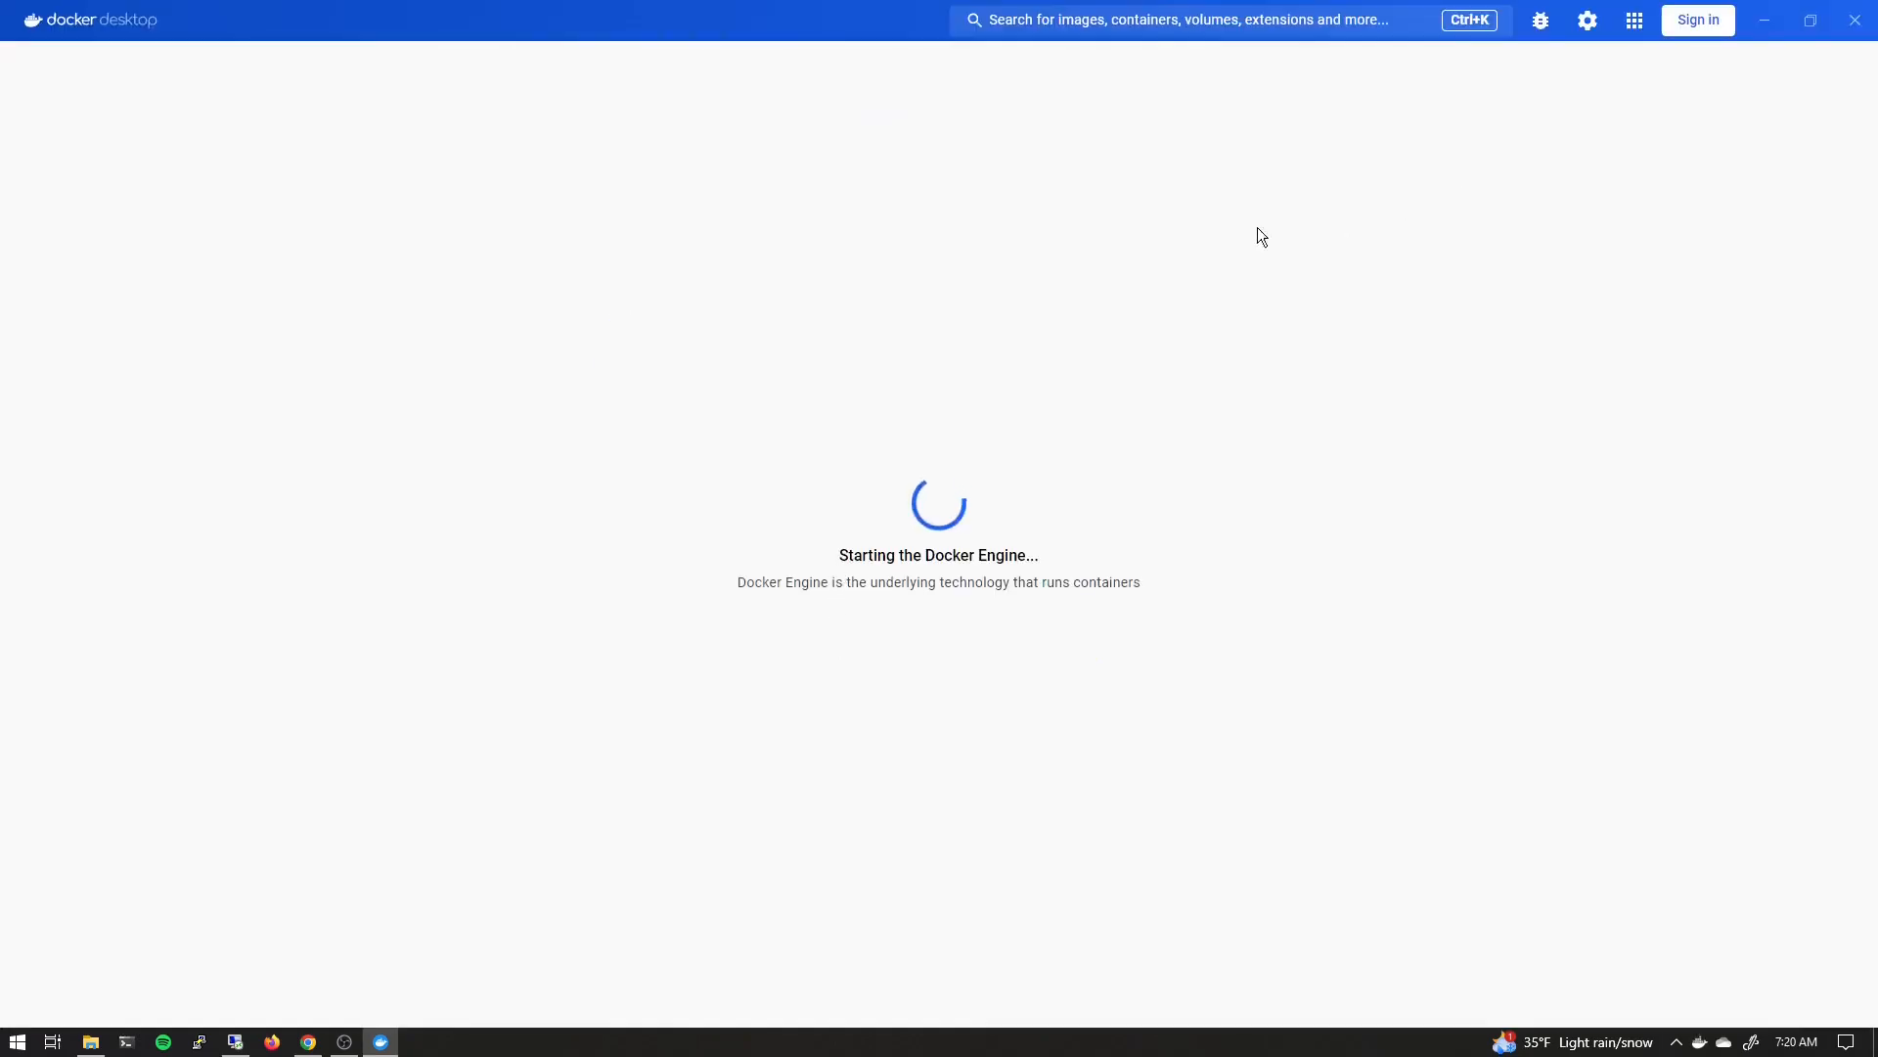
left_click(1142, 27)
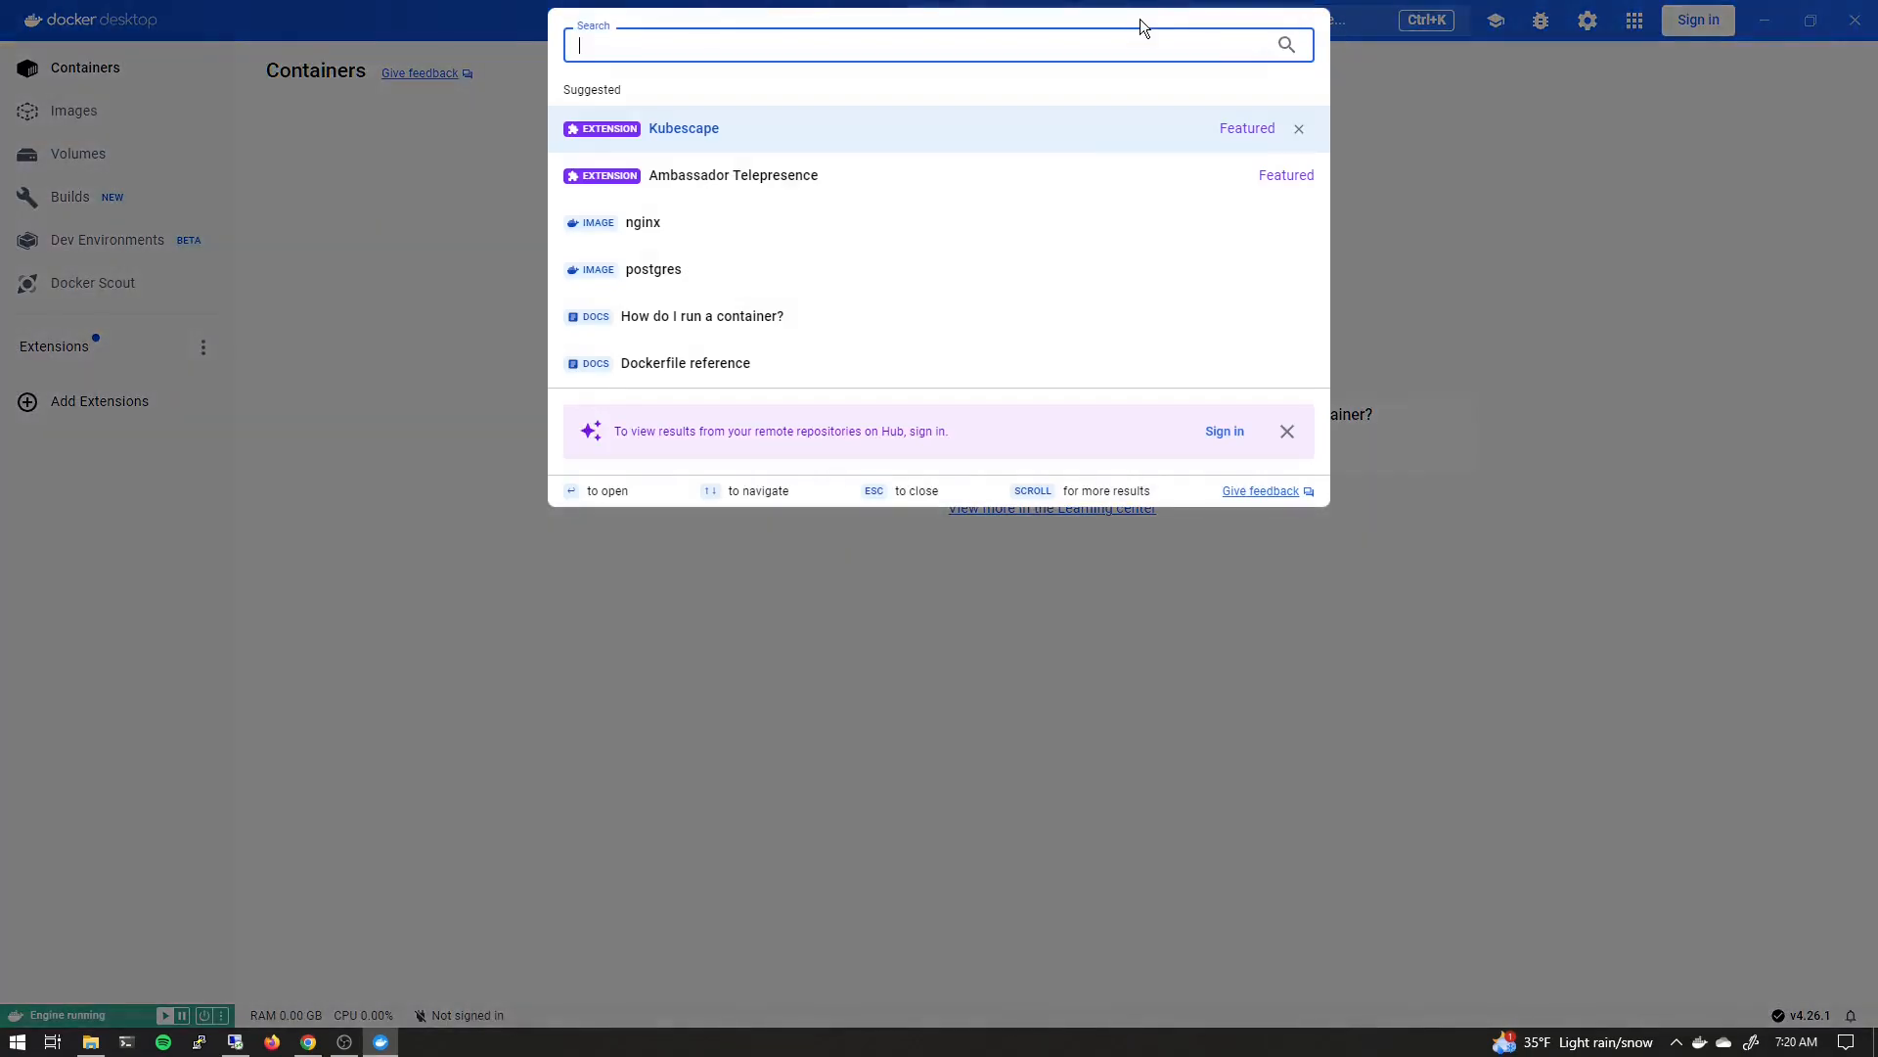
type("webgoat")
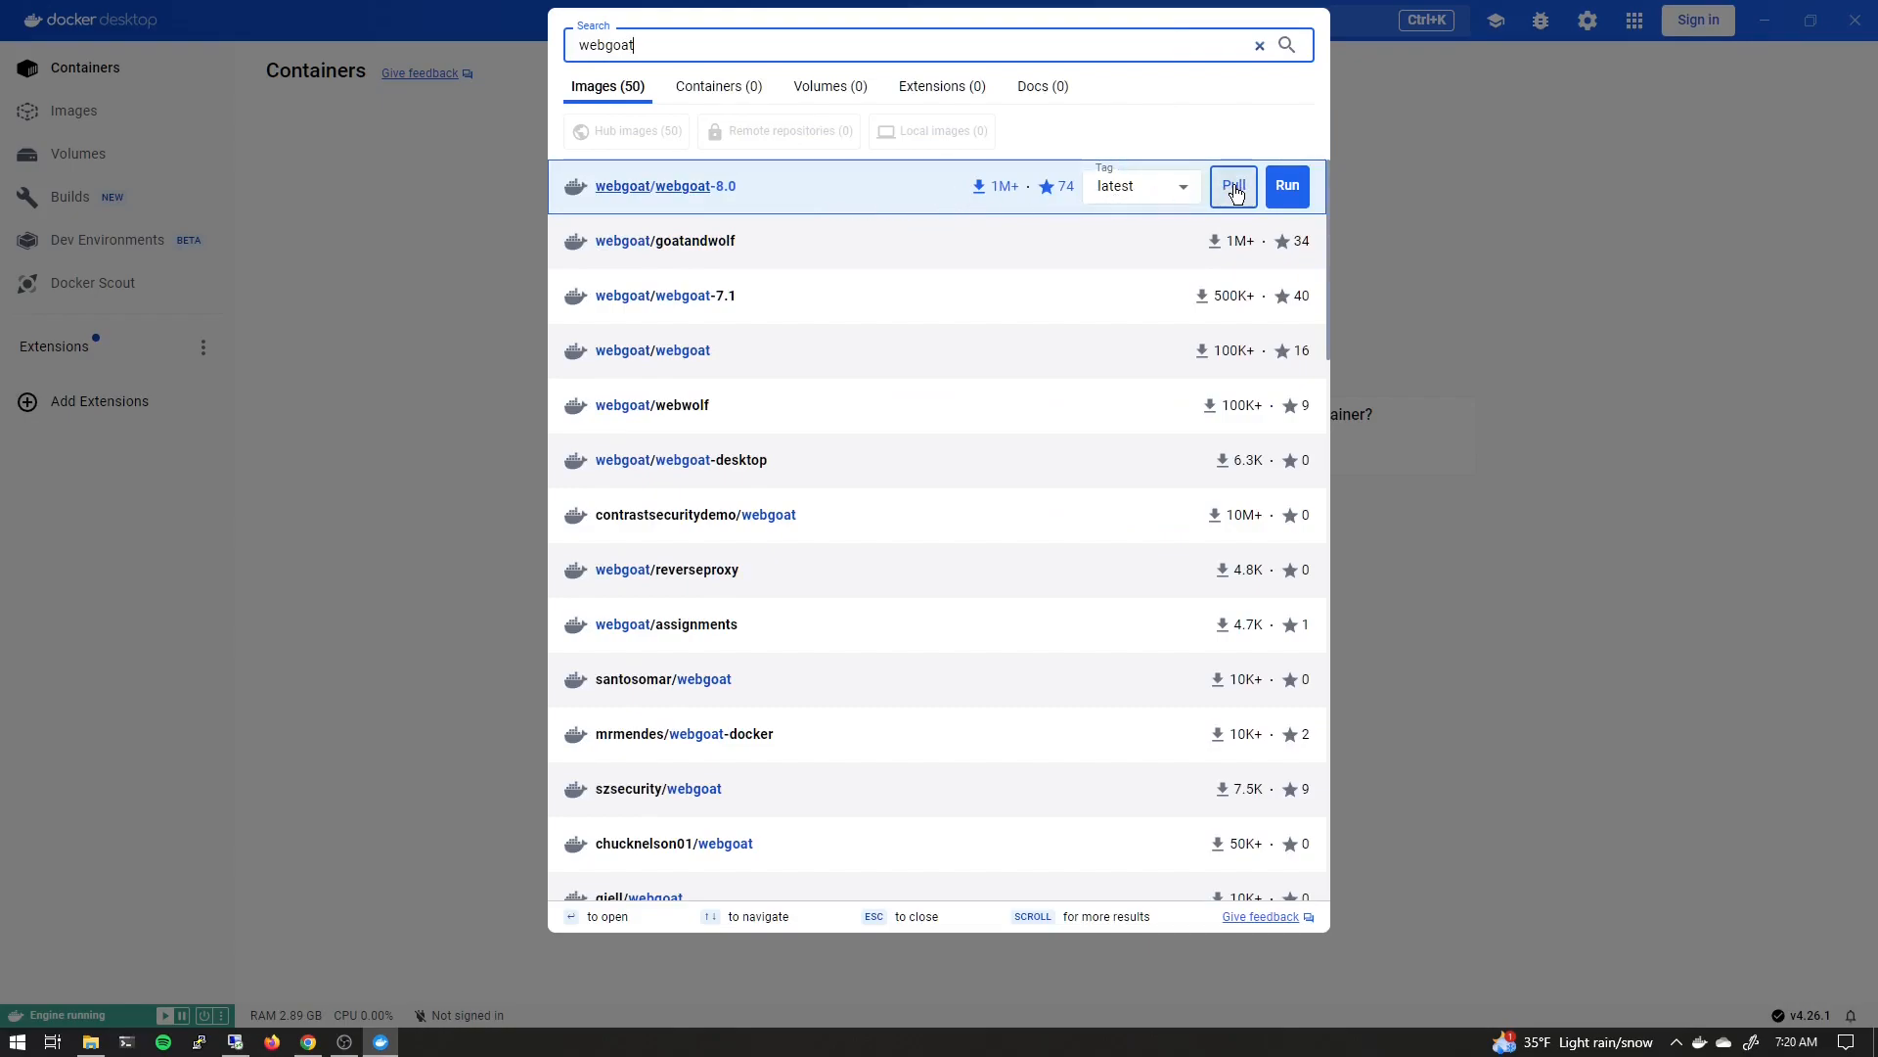
left_click(1236, 187)
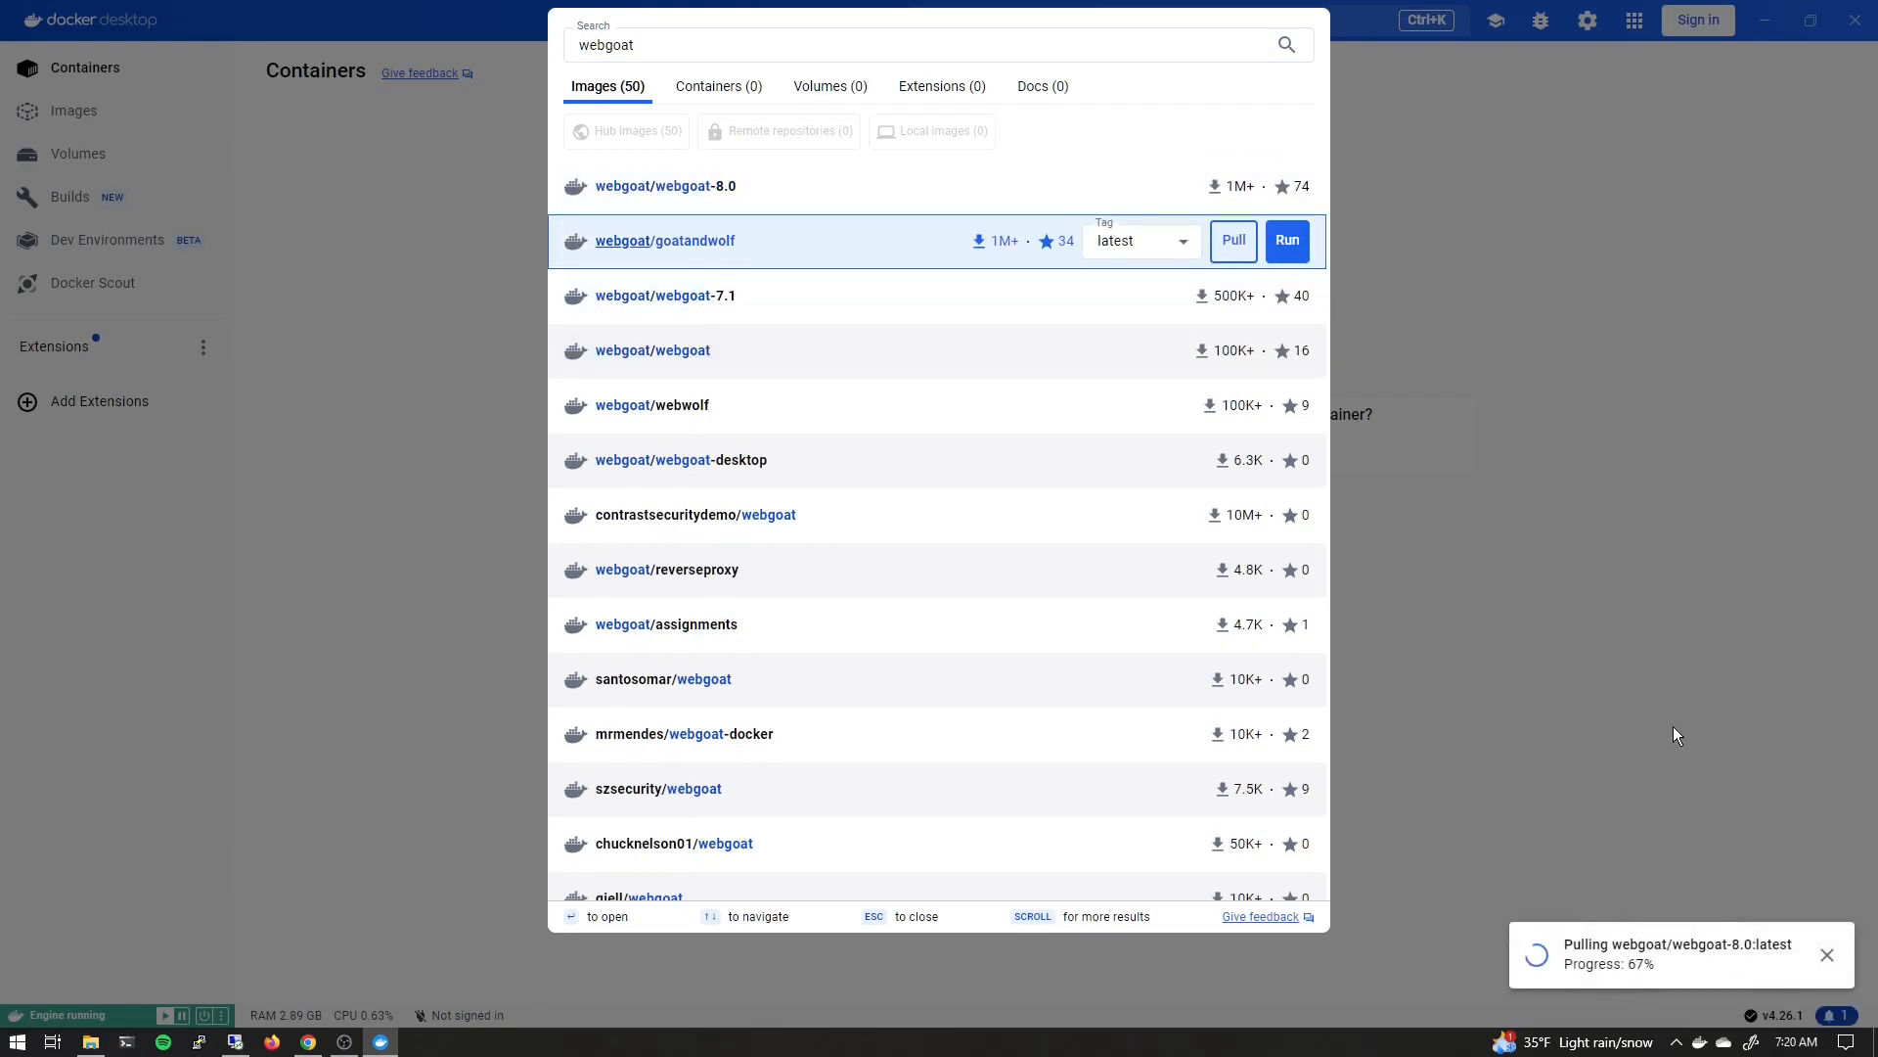
left_click(1825, 955)
left_click(1236, 194)
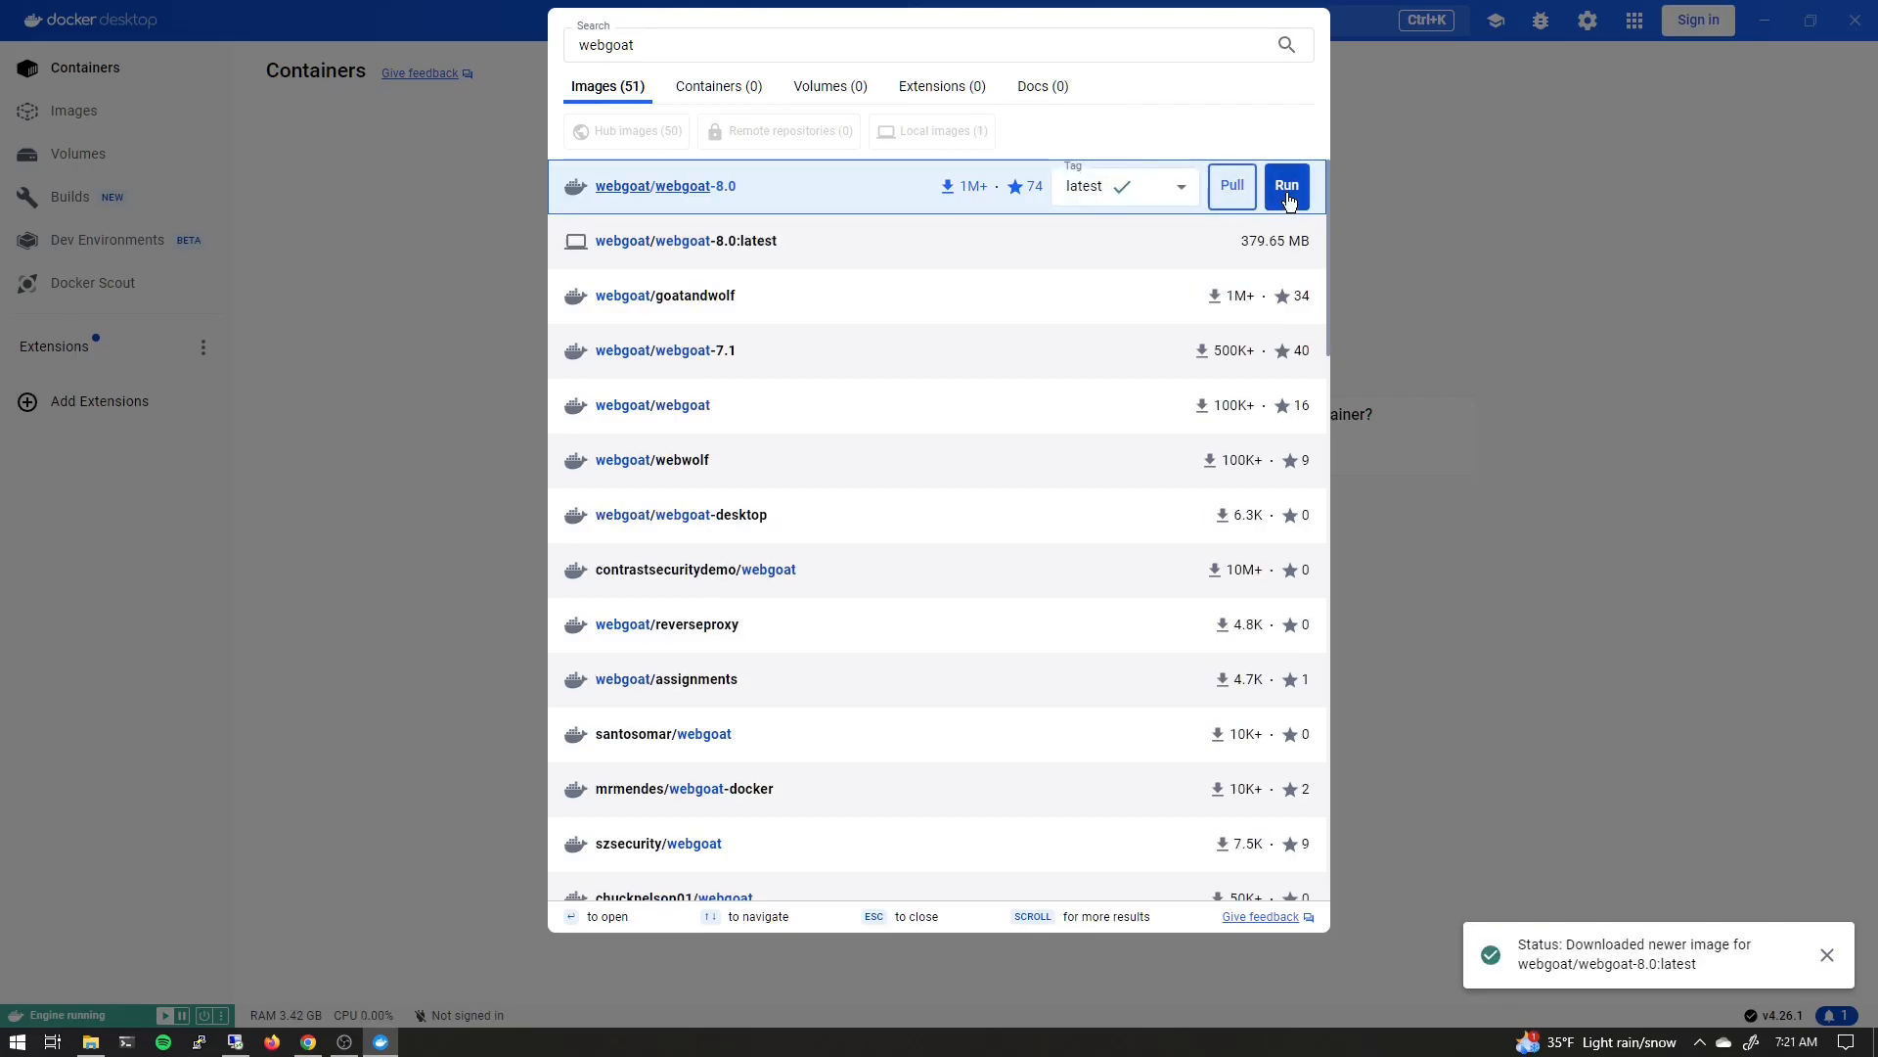
Run a new container from webgoat-8.0 named webgoat with host port 8181
left_click(1287, 198)
left_click(1150, 536)
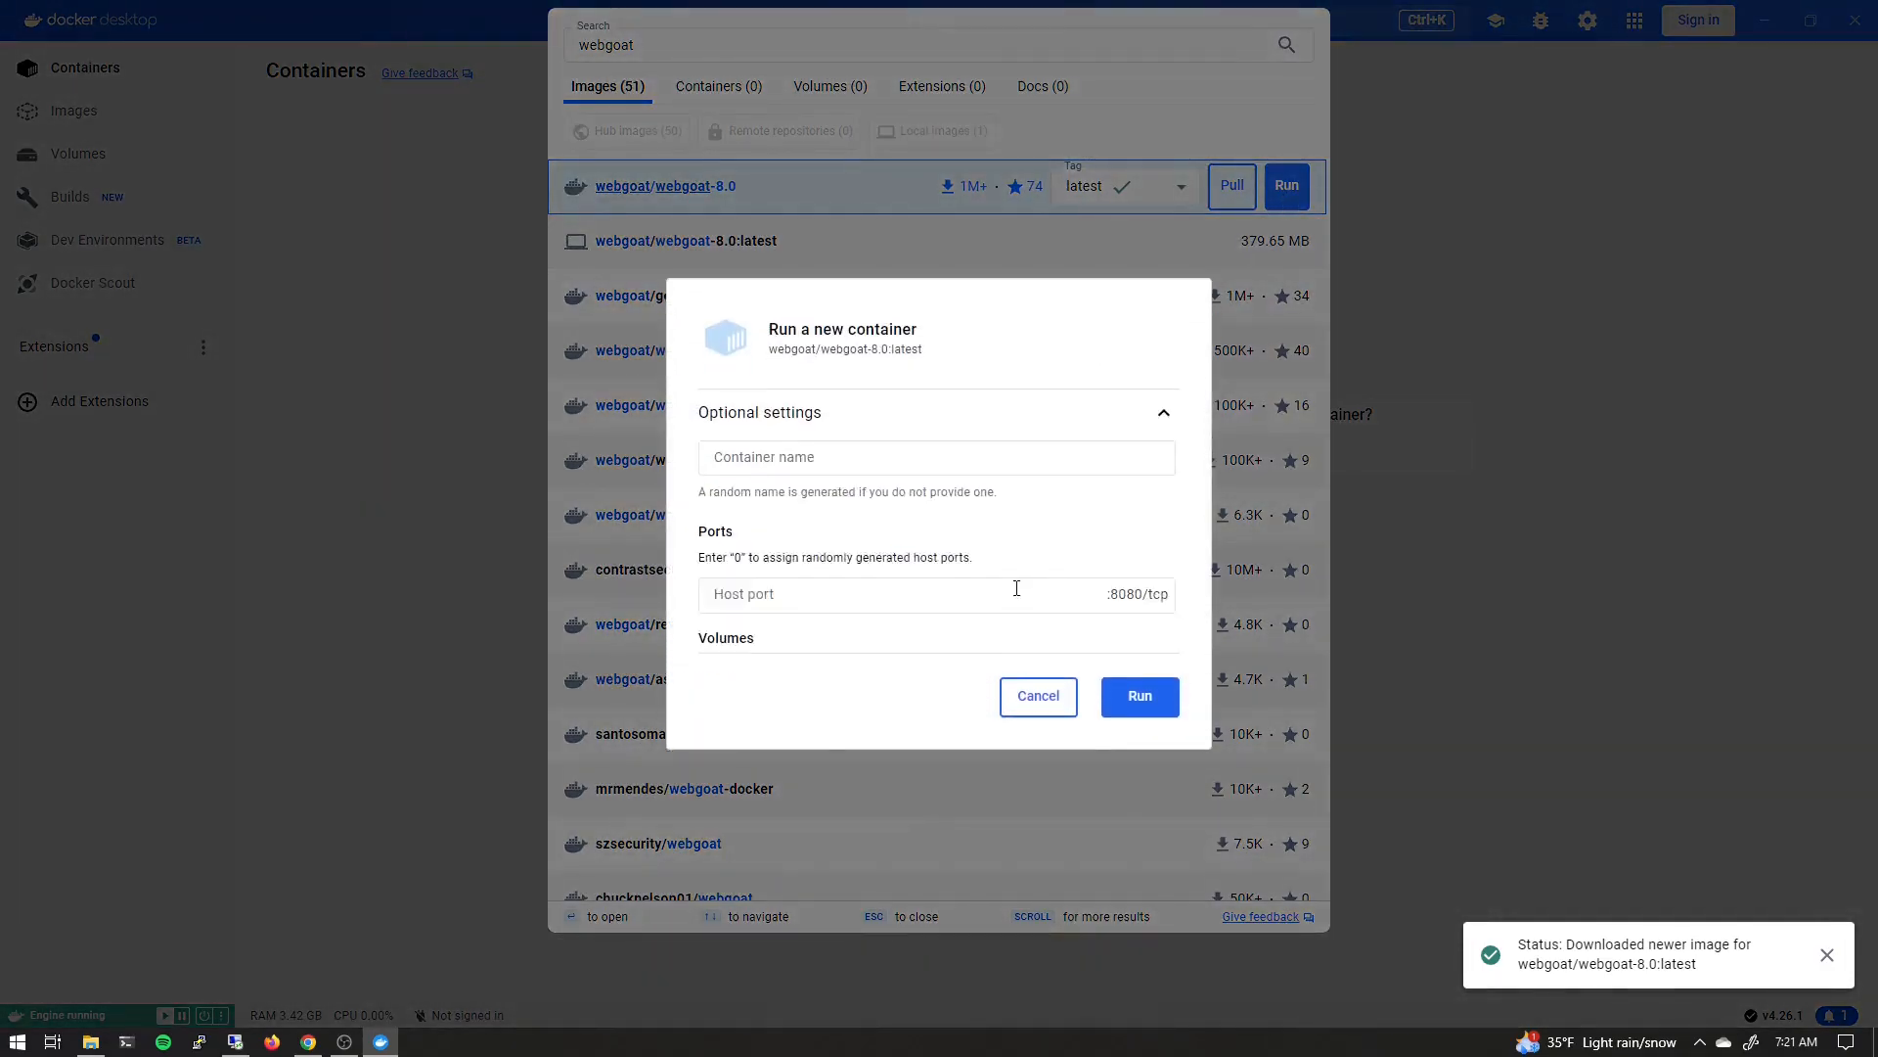
left_click(788, 524)
type("8181")
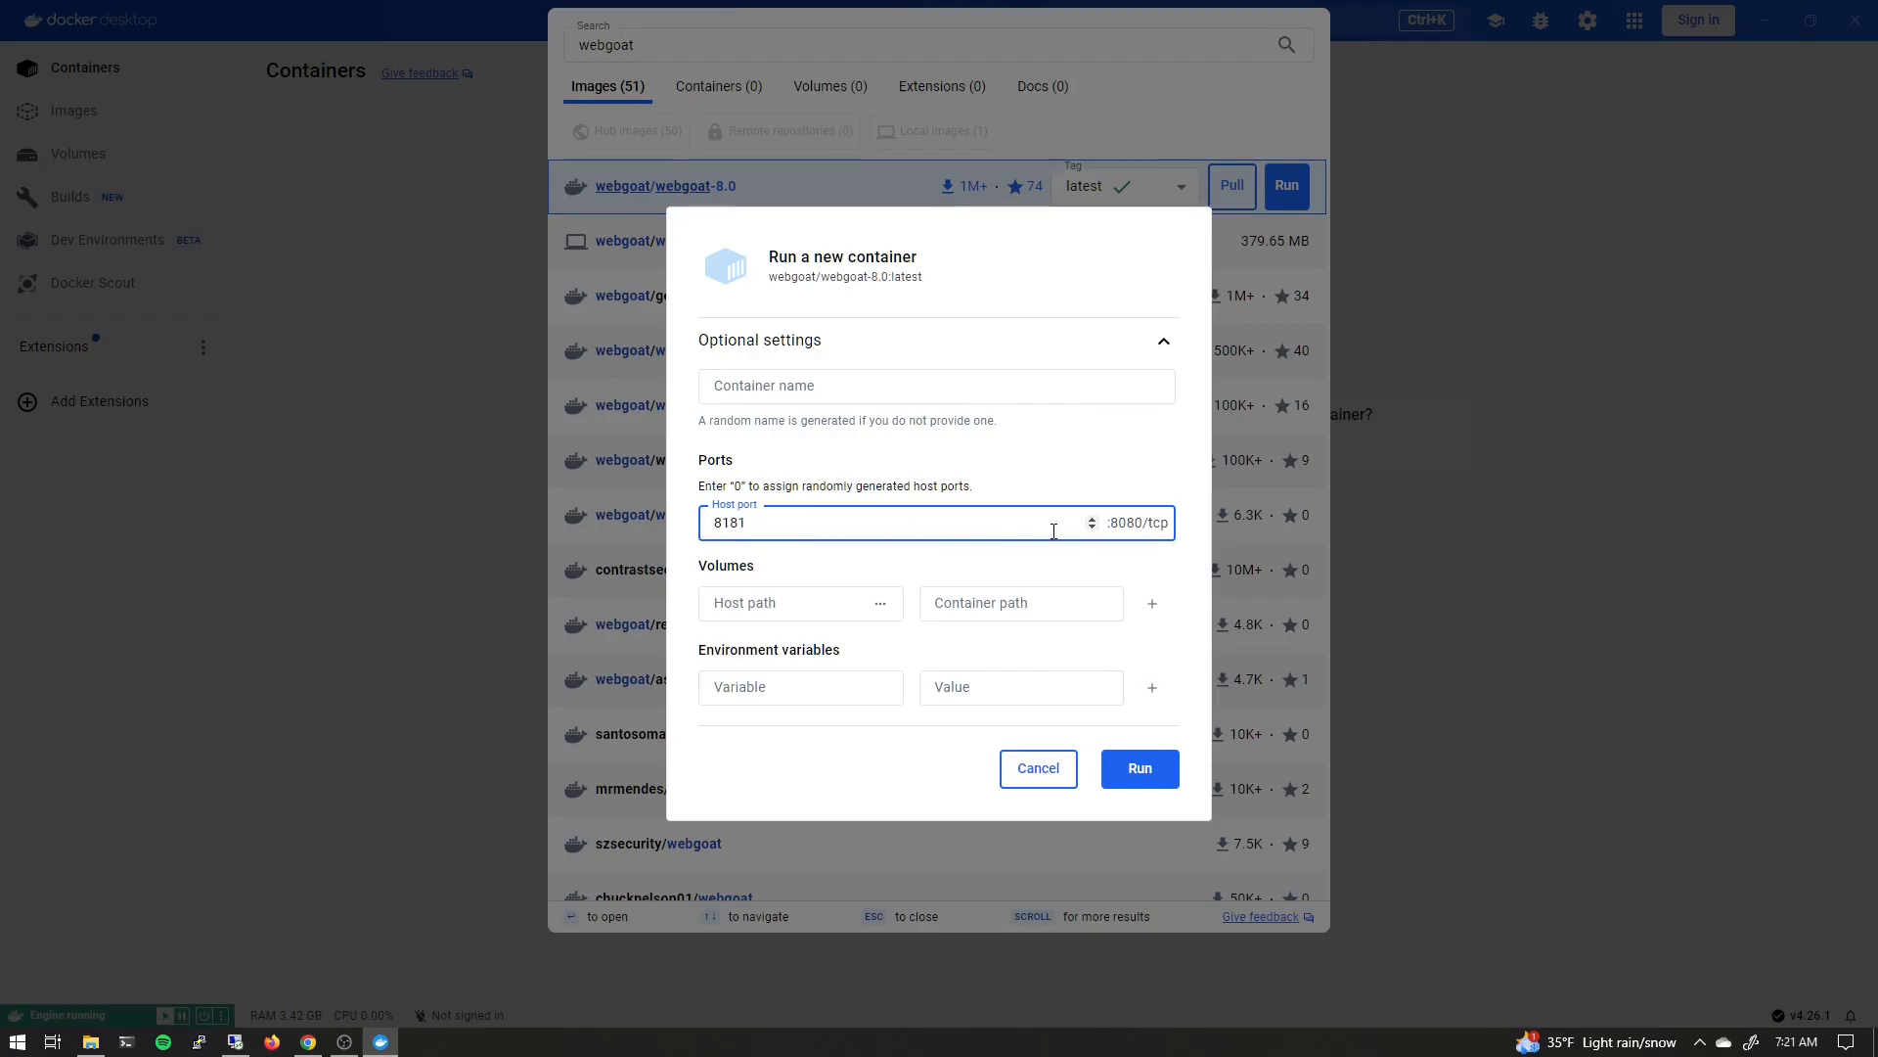
left_click(824, 386)
type("webgoat")
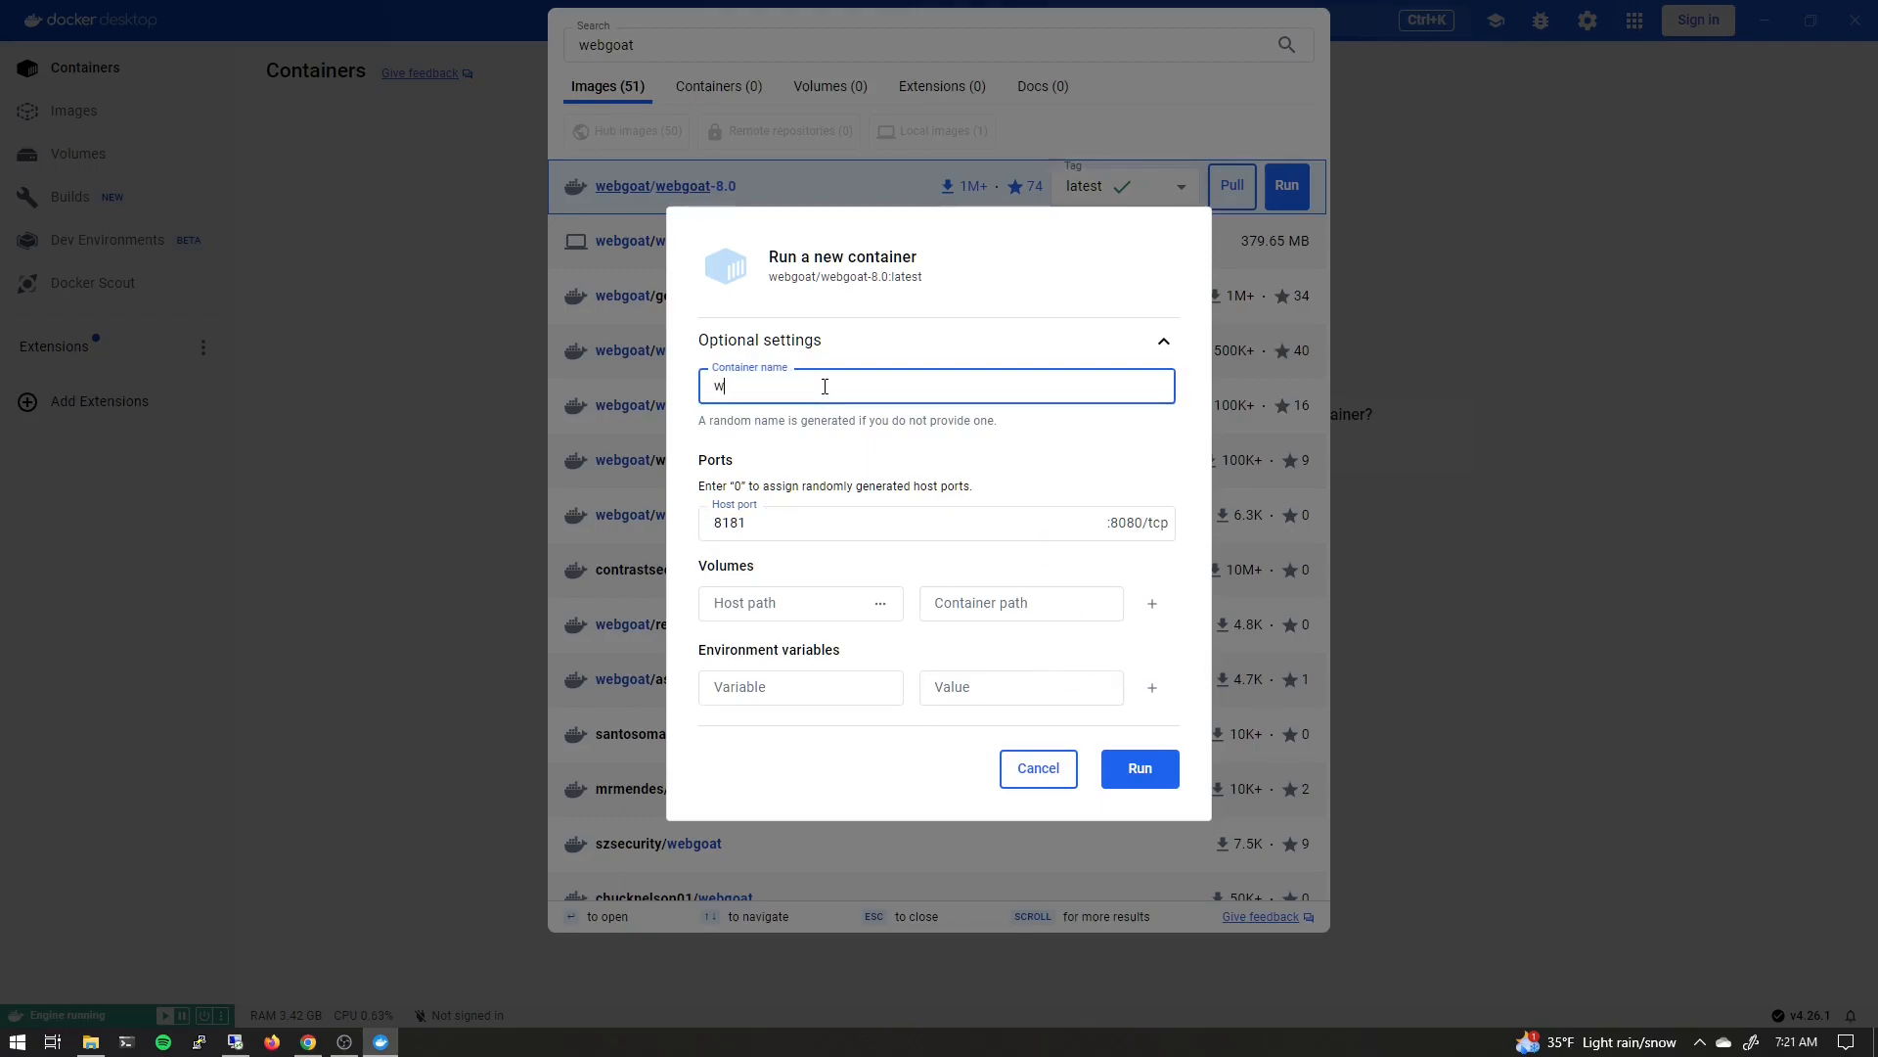
left_click(1140, 770)
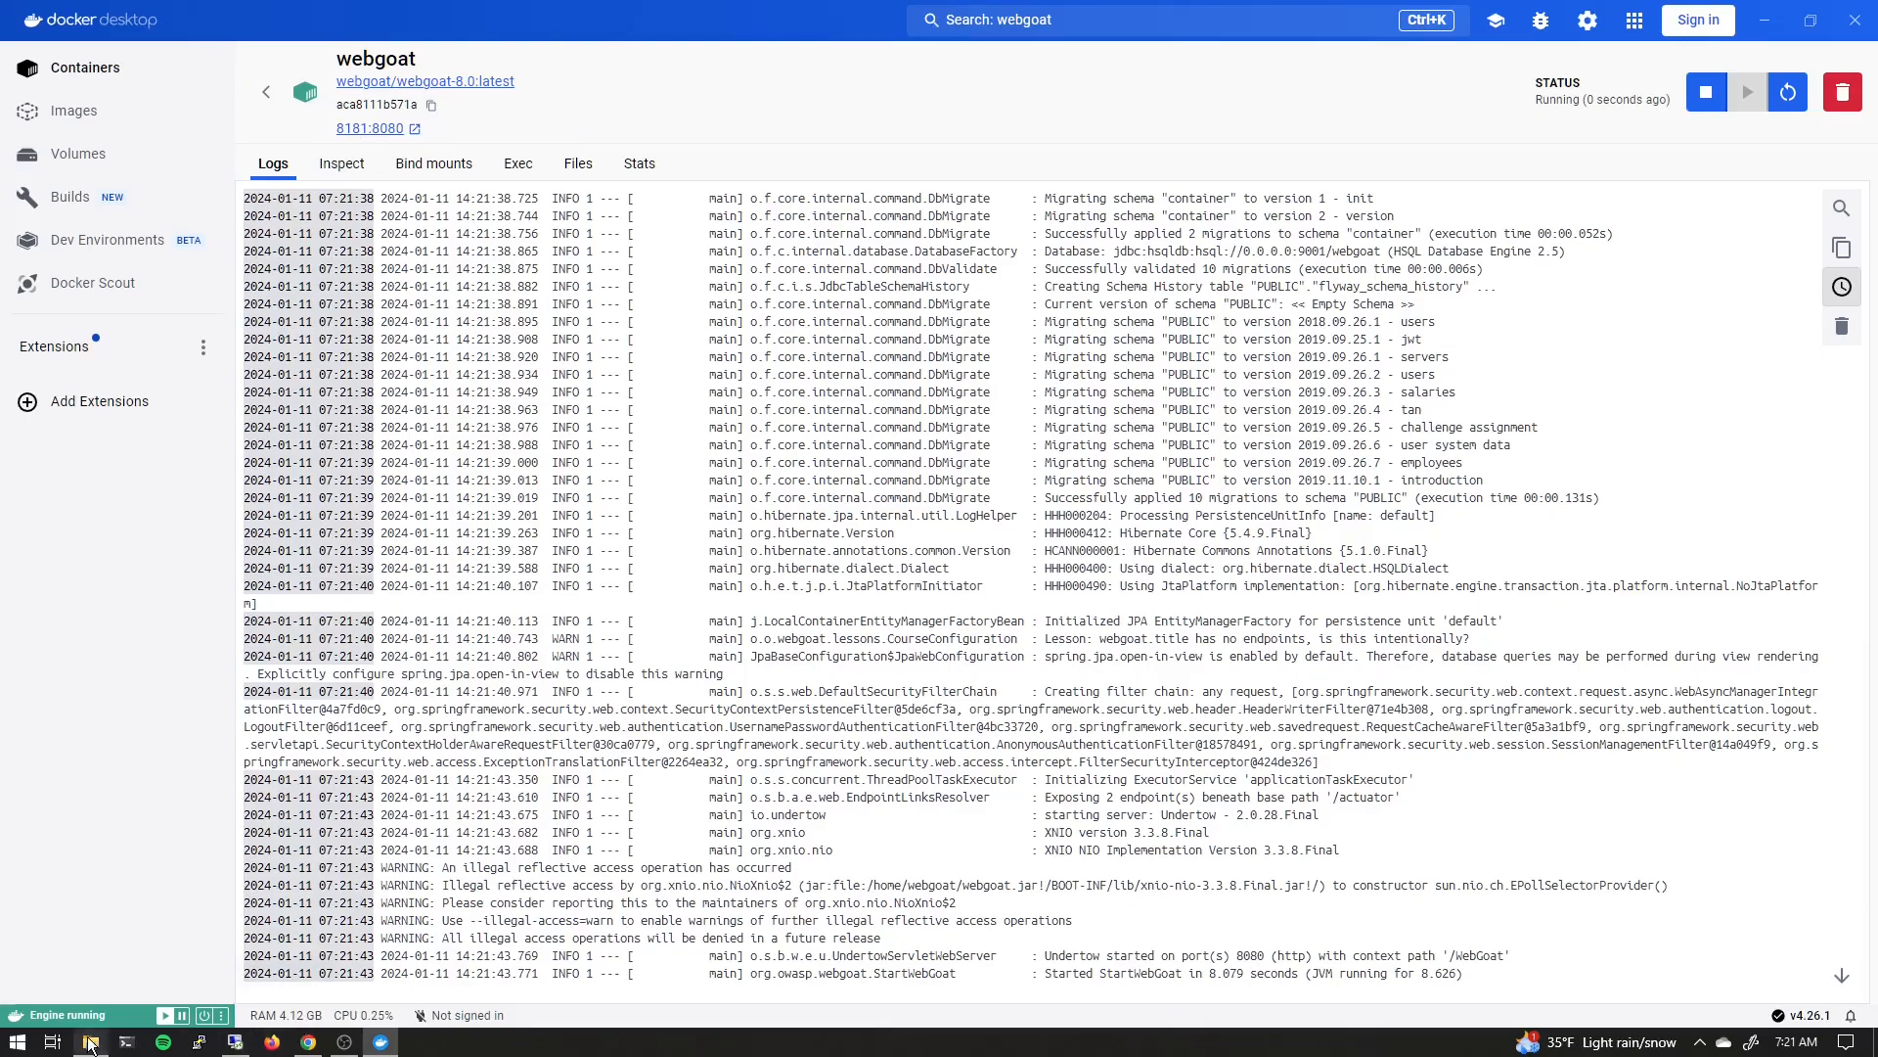
Launch ZAP 2.14.0 from the Start menu and start it without persisting the session
left_click(17, 1045)
type("zap")
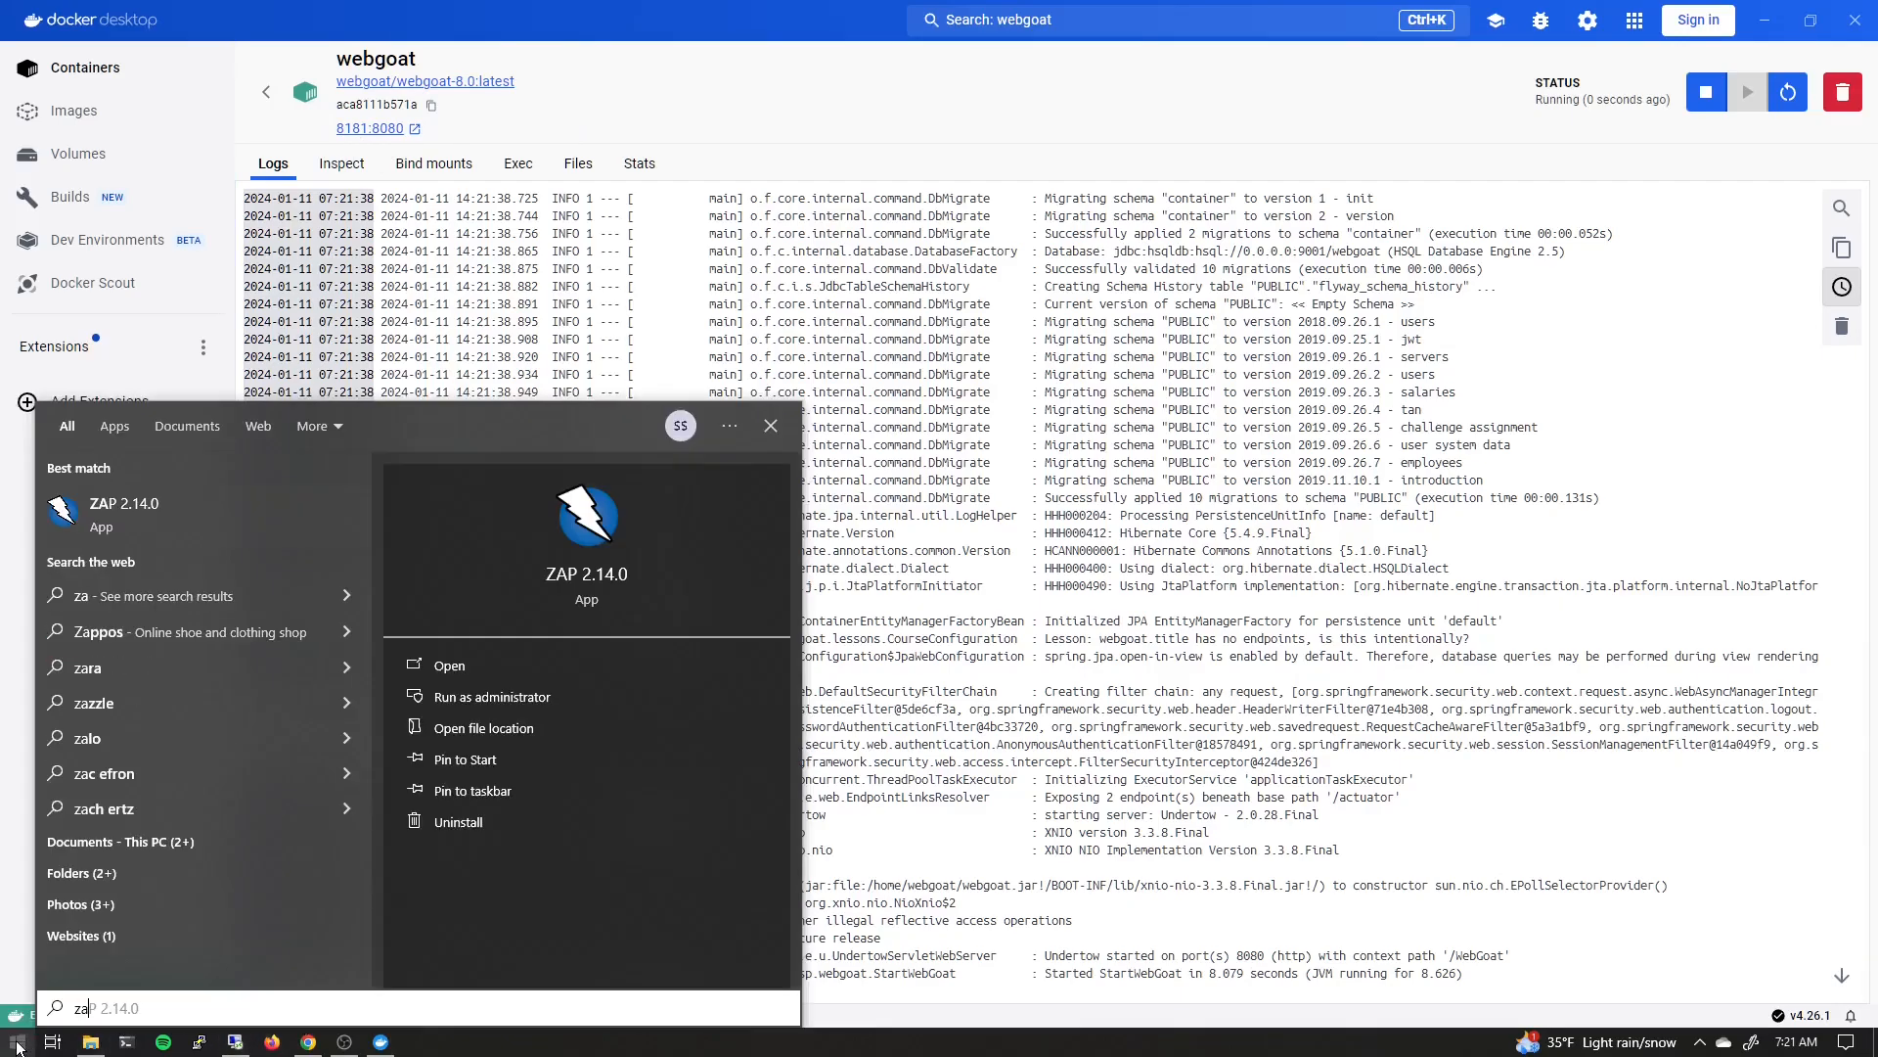
left_click(90, 507)
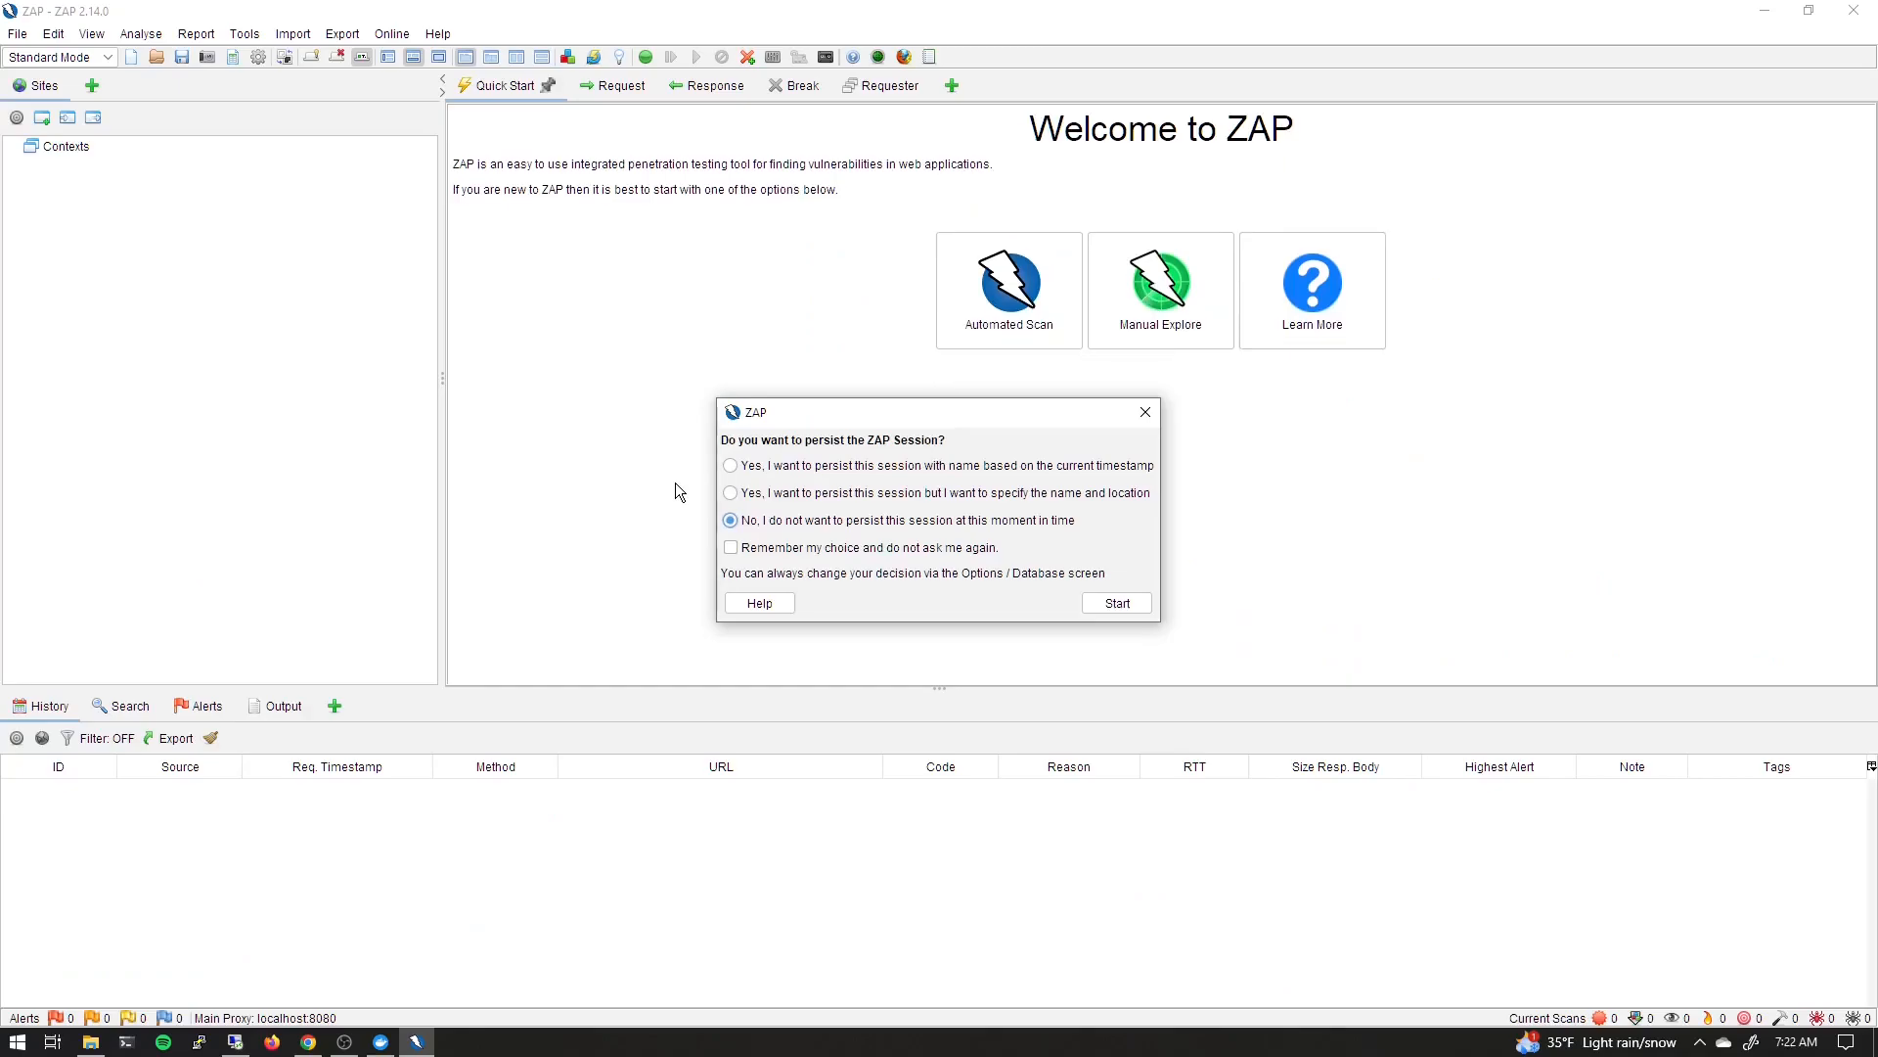
left_click(1124, 606)
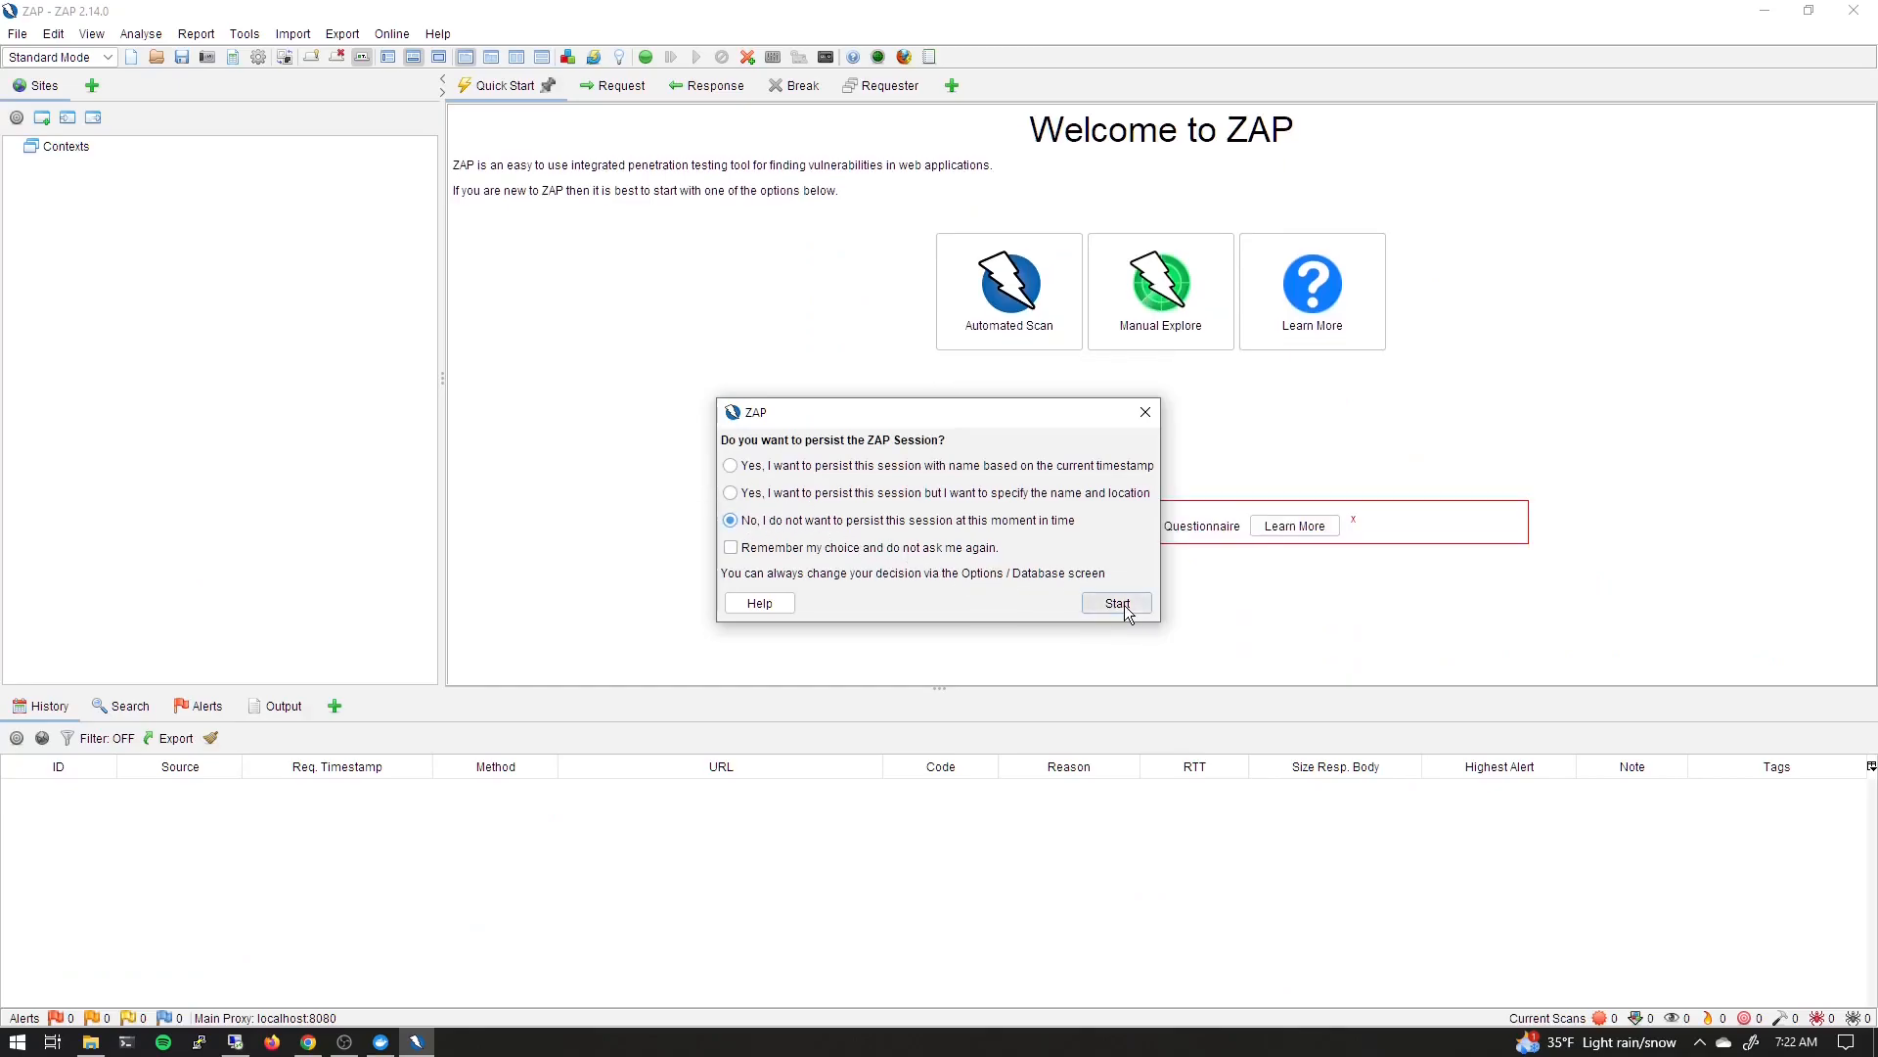
Open the ZAP-proxied browser and navigate to localhost:8181/webgoat
left_click(906, 56)
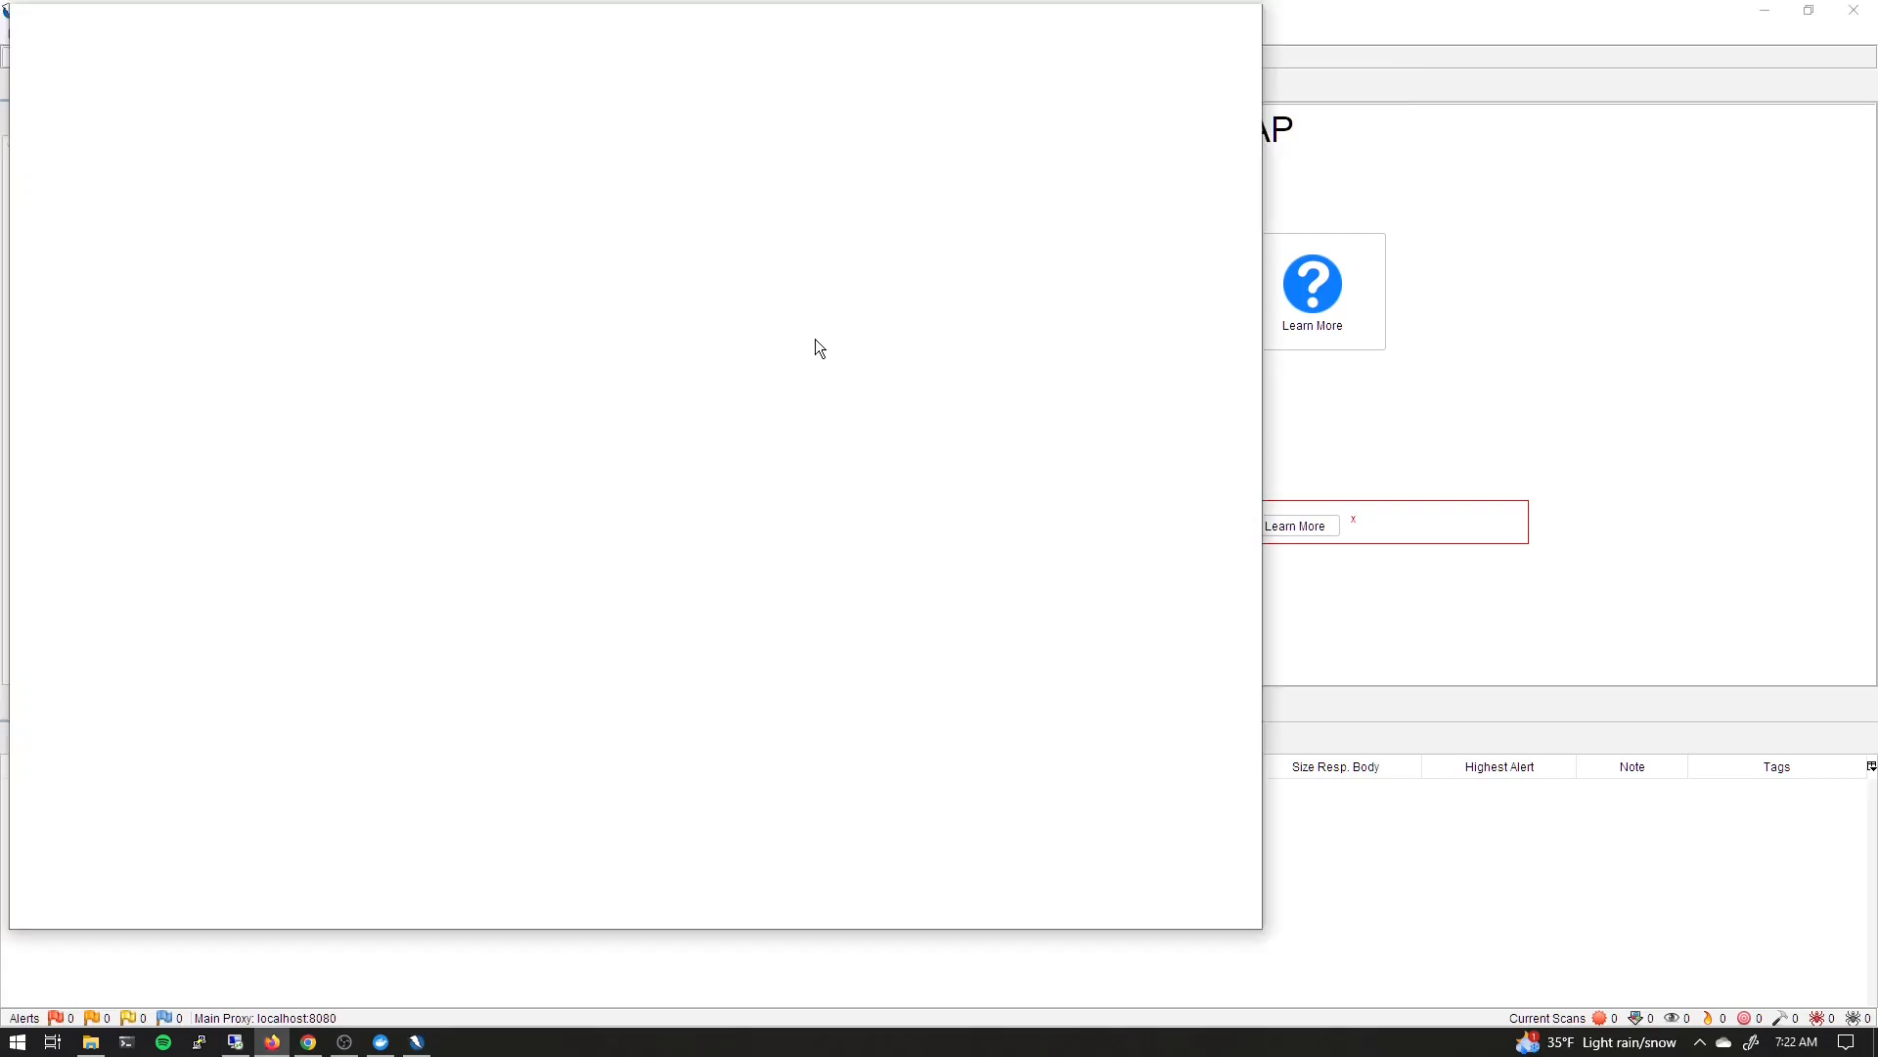
left_click_drag(603, 20, 692, 57)
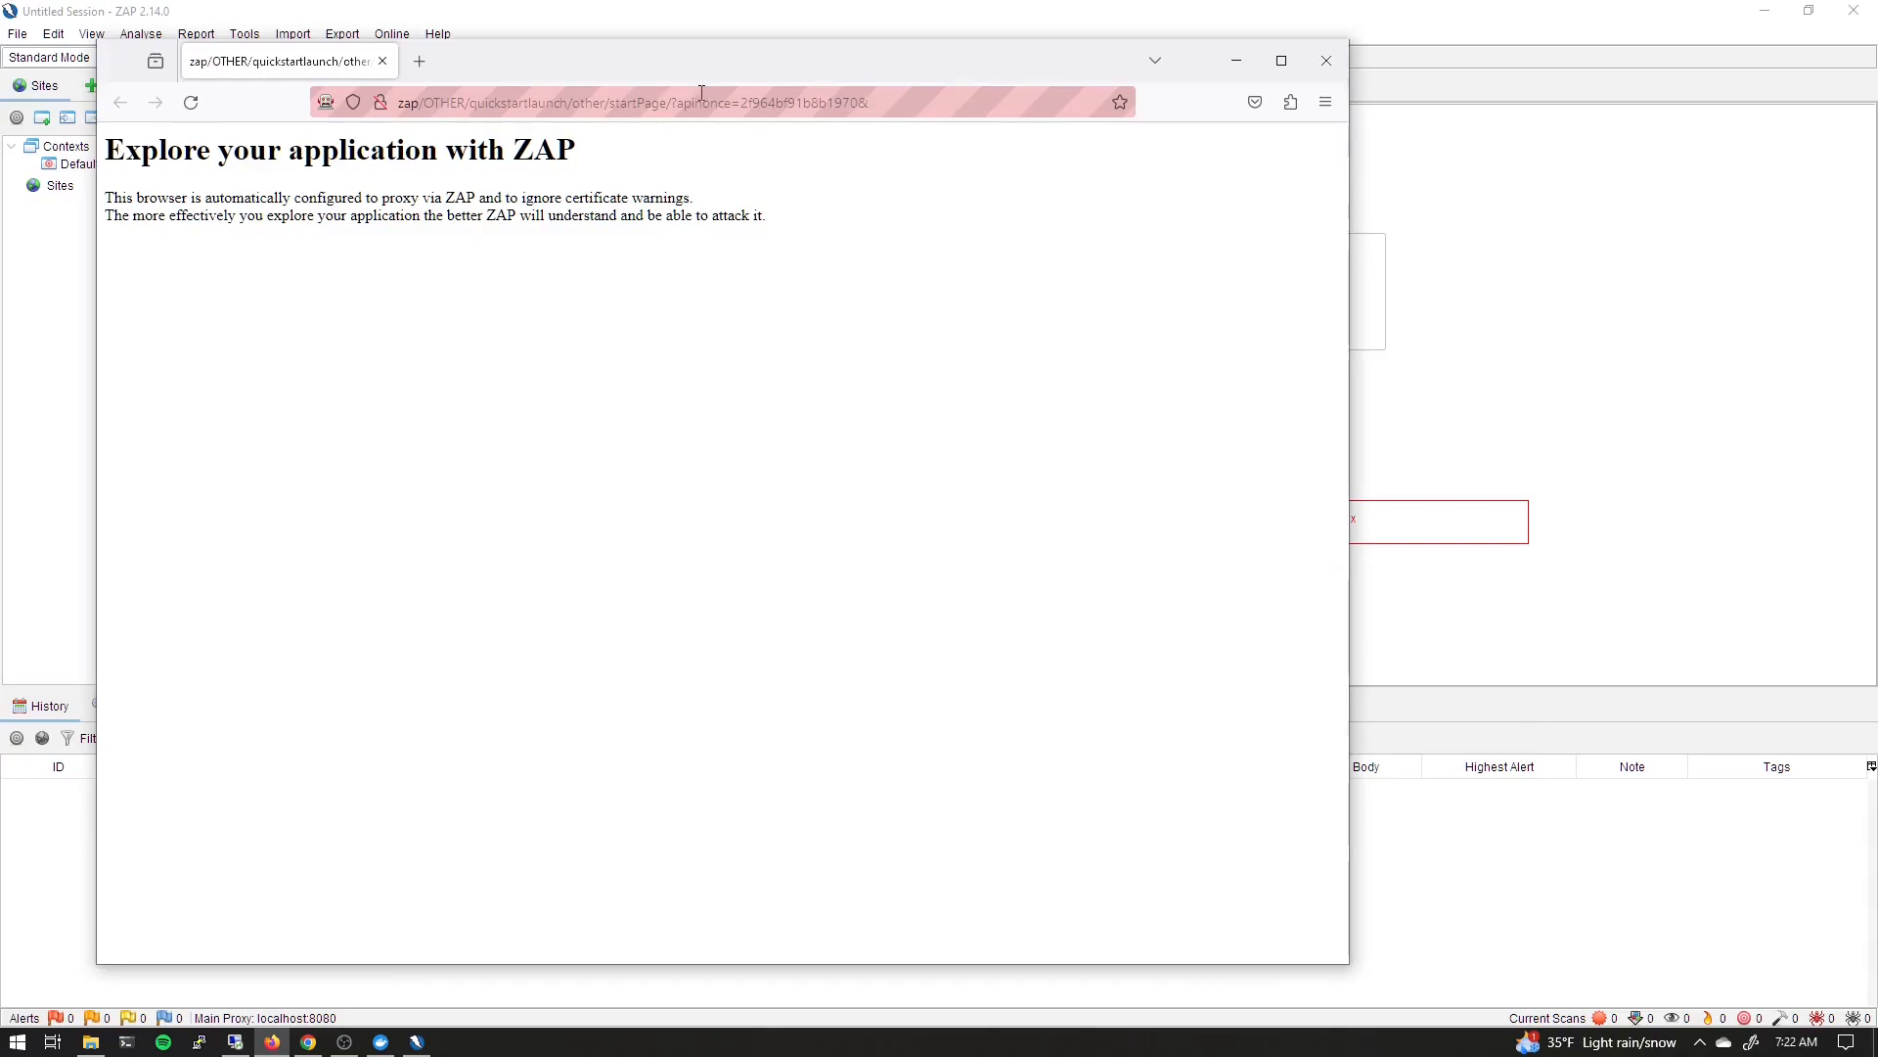
left_click(814, 102)
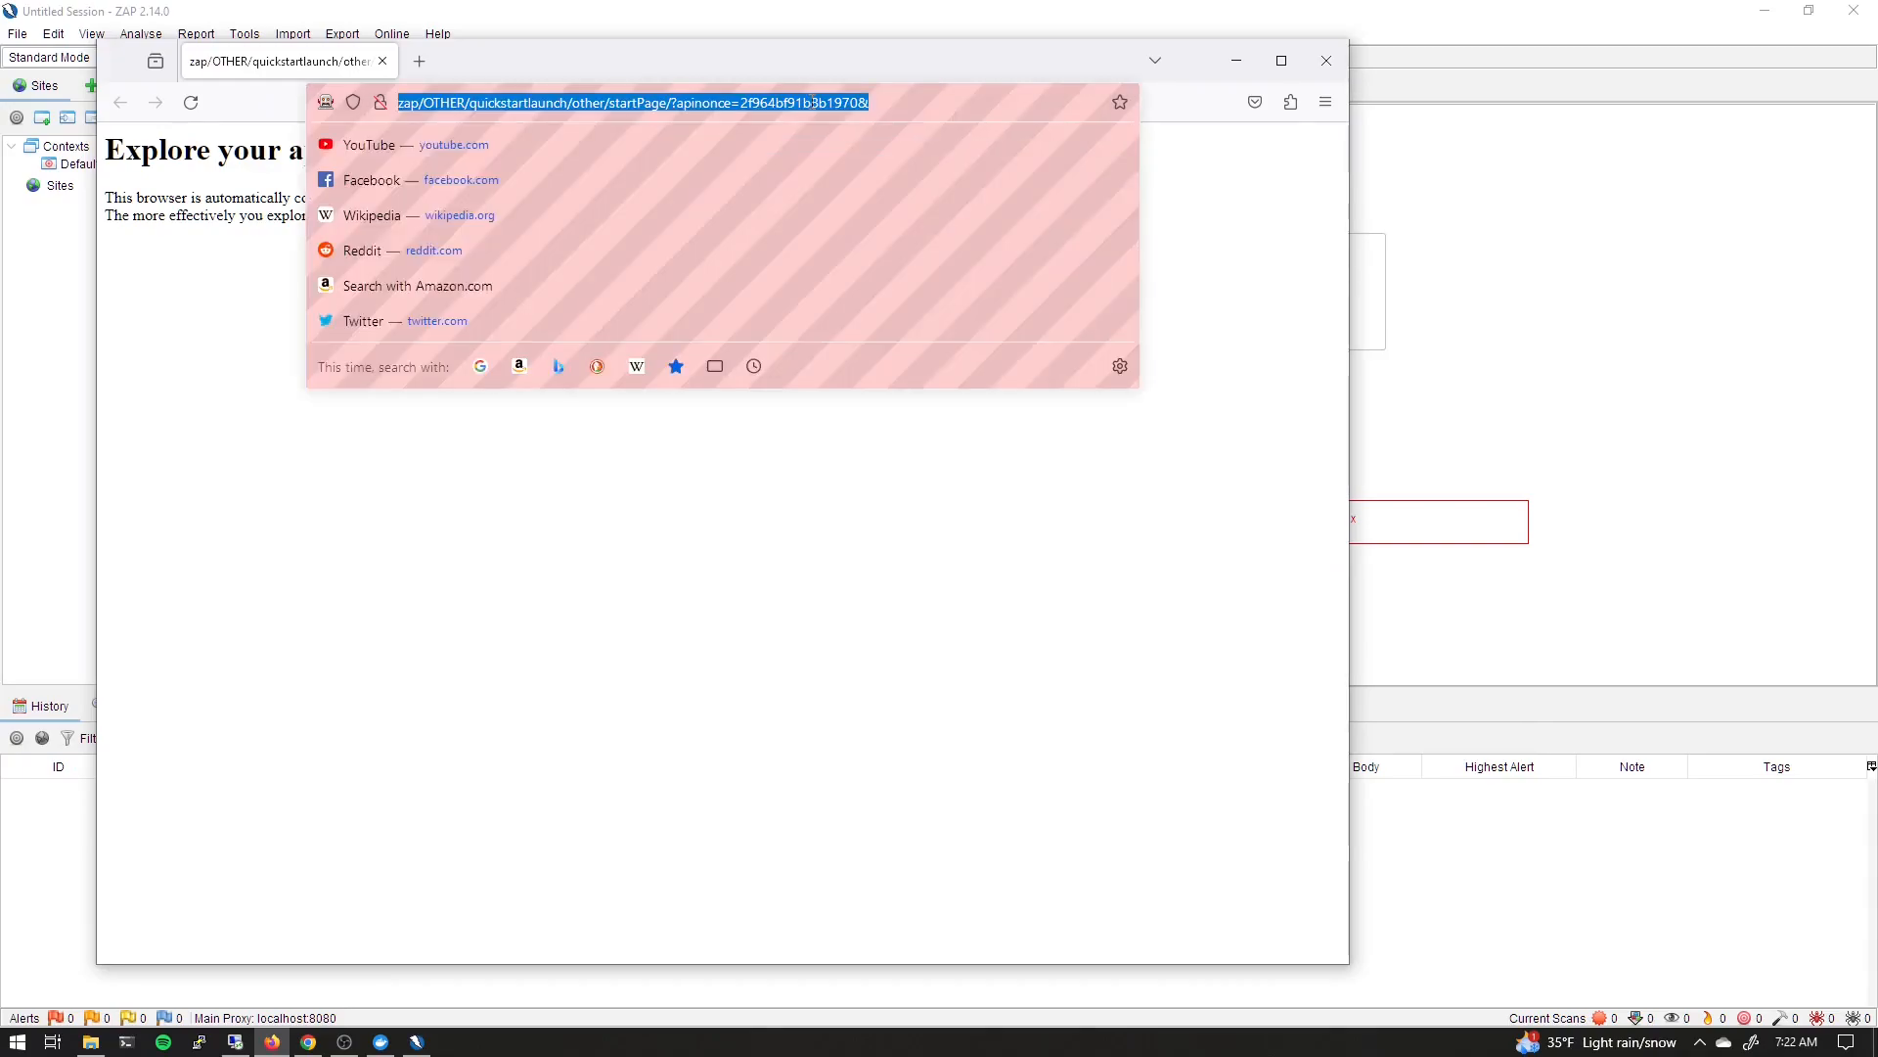
type("localhost:")
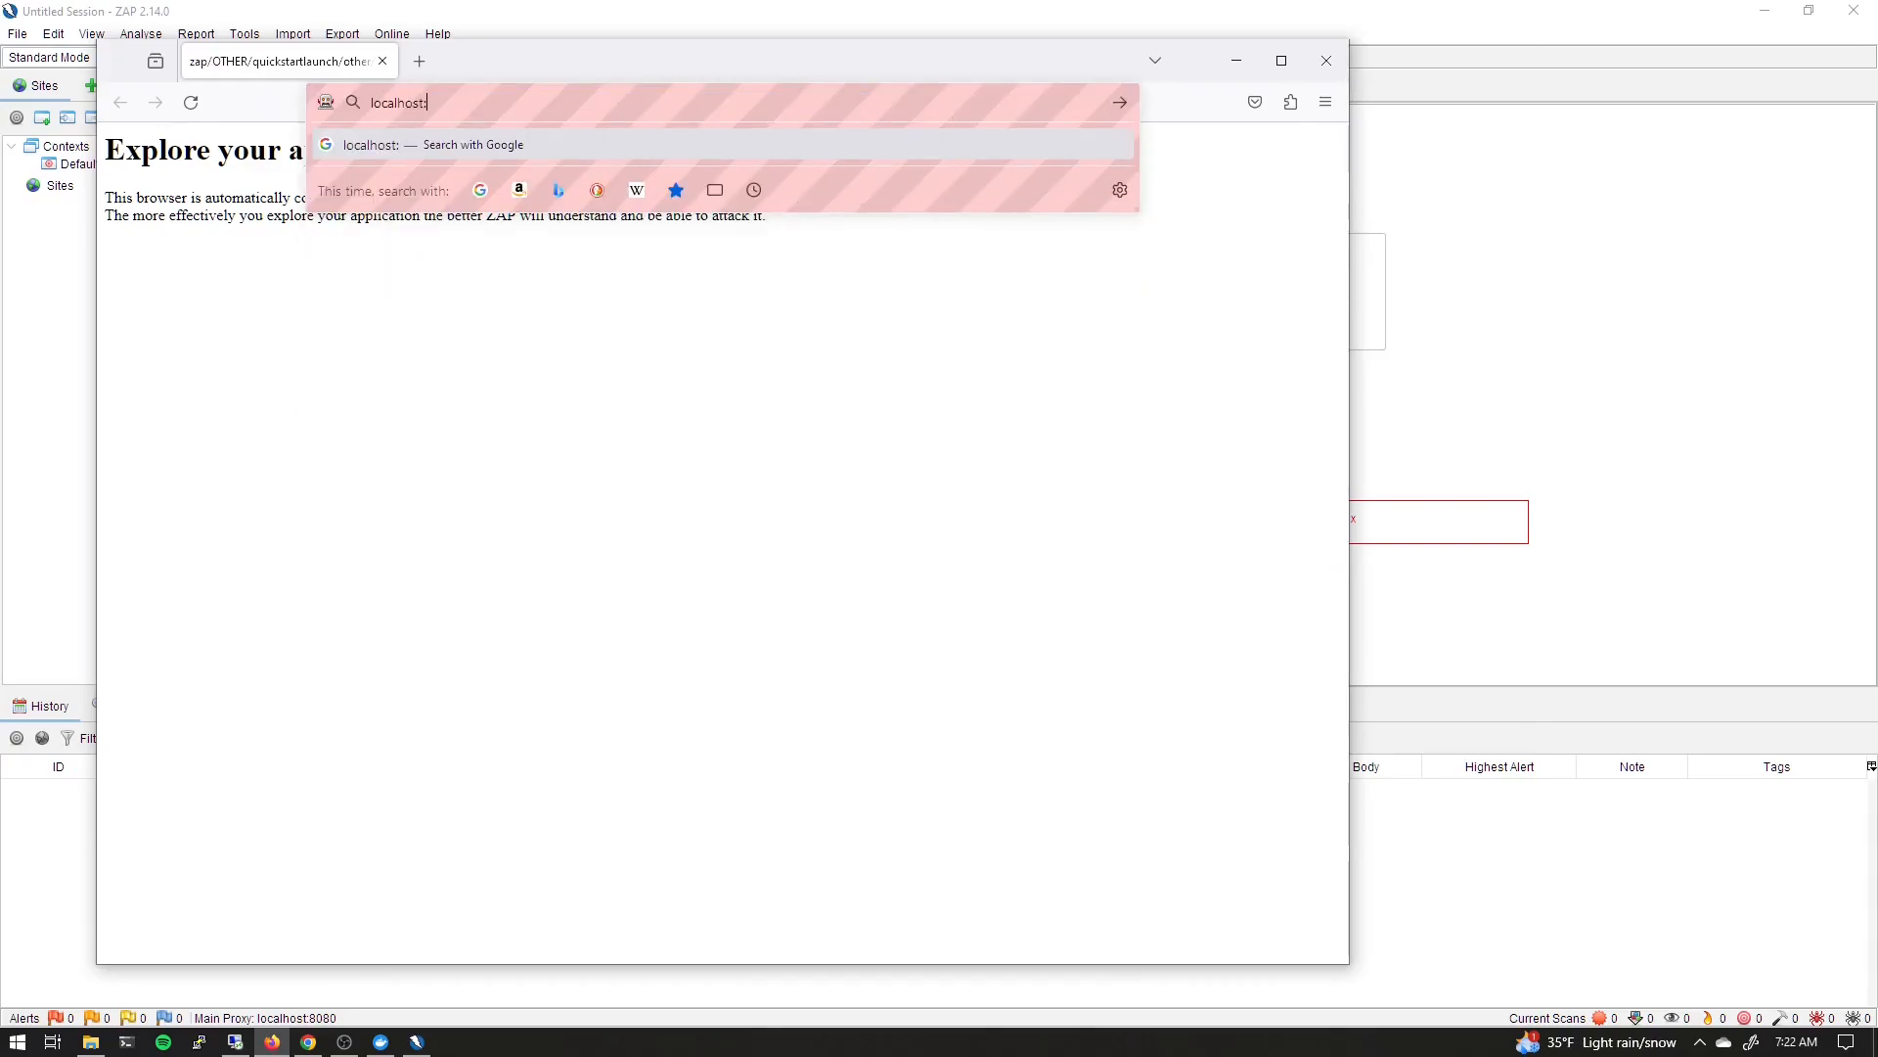
type("8181/webgoat")
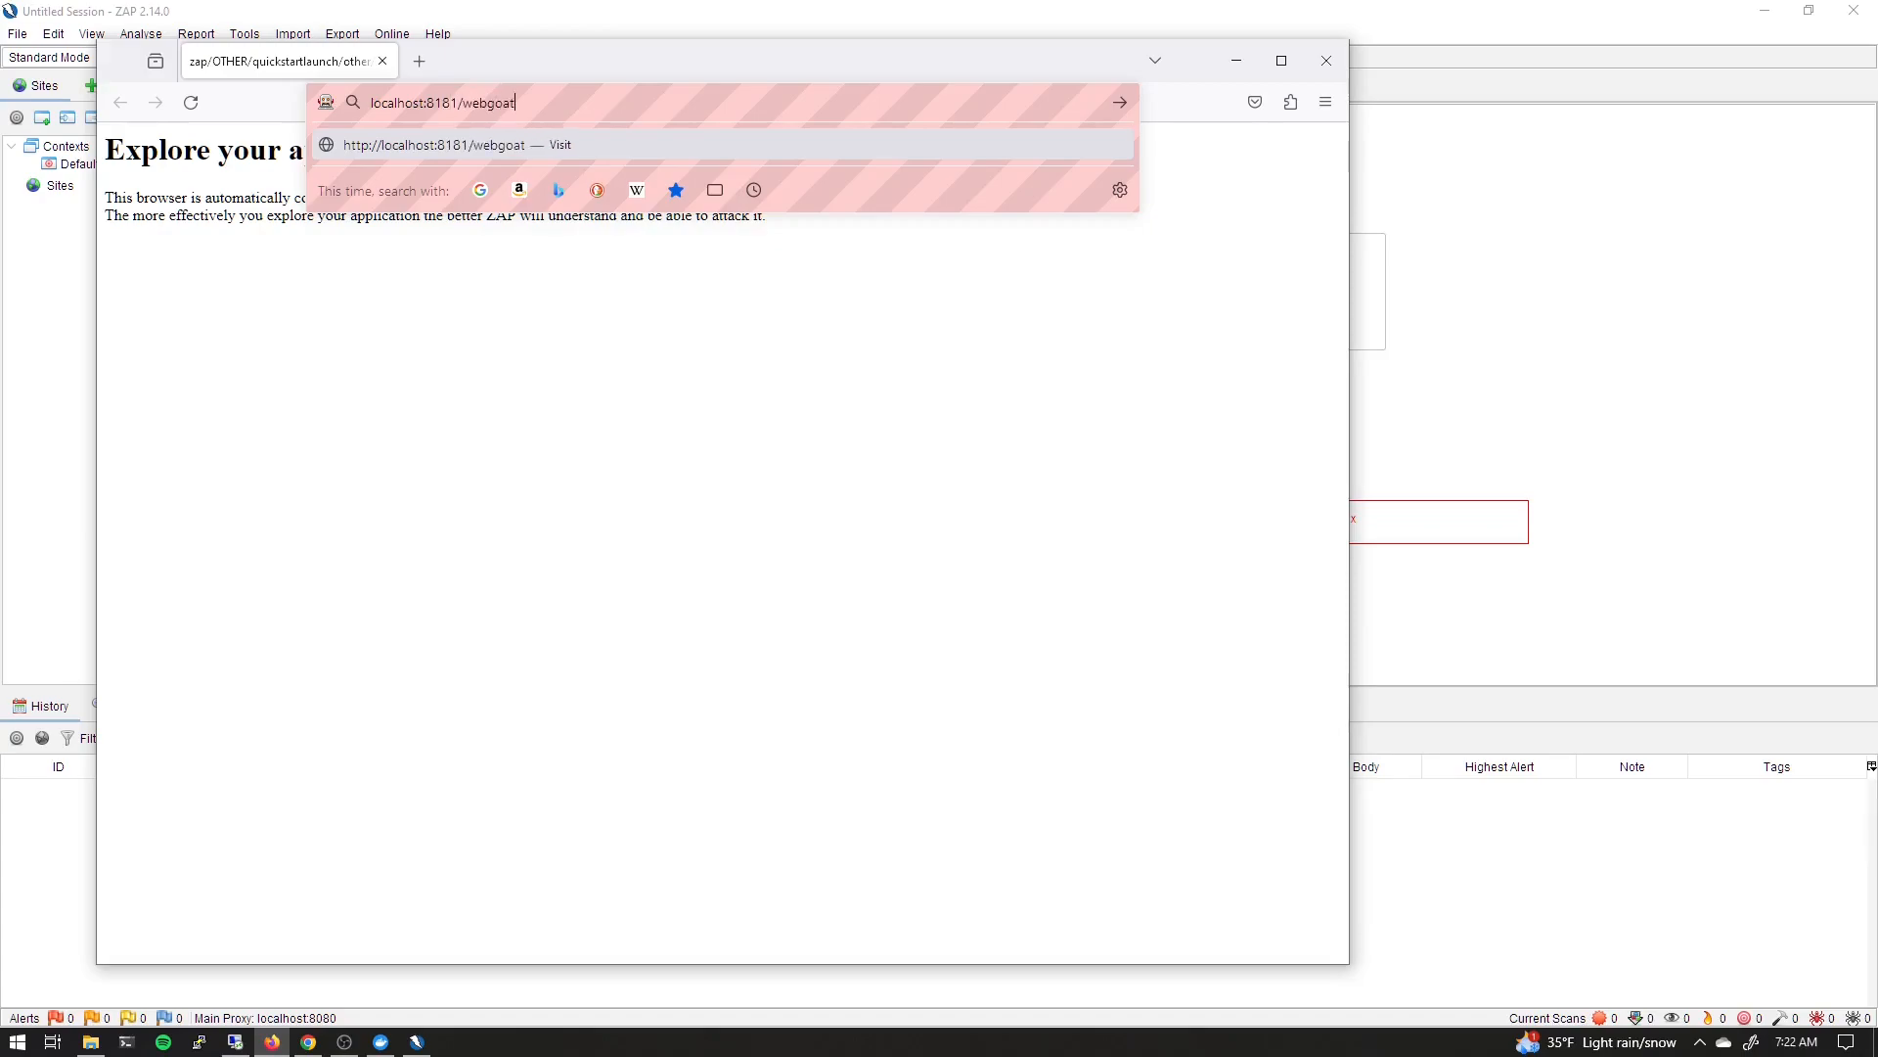
key("Return")
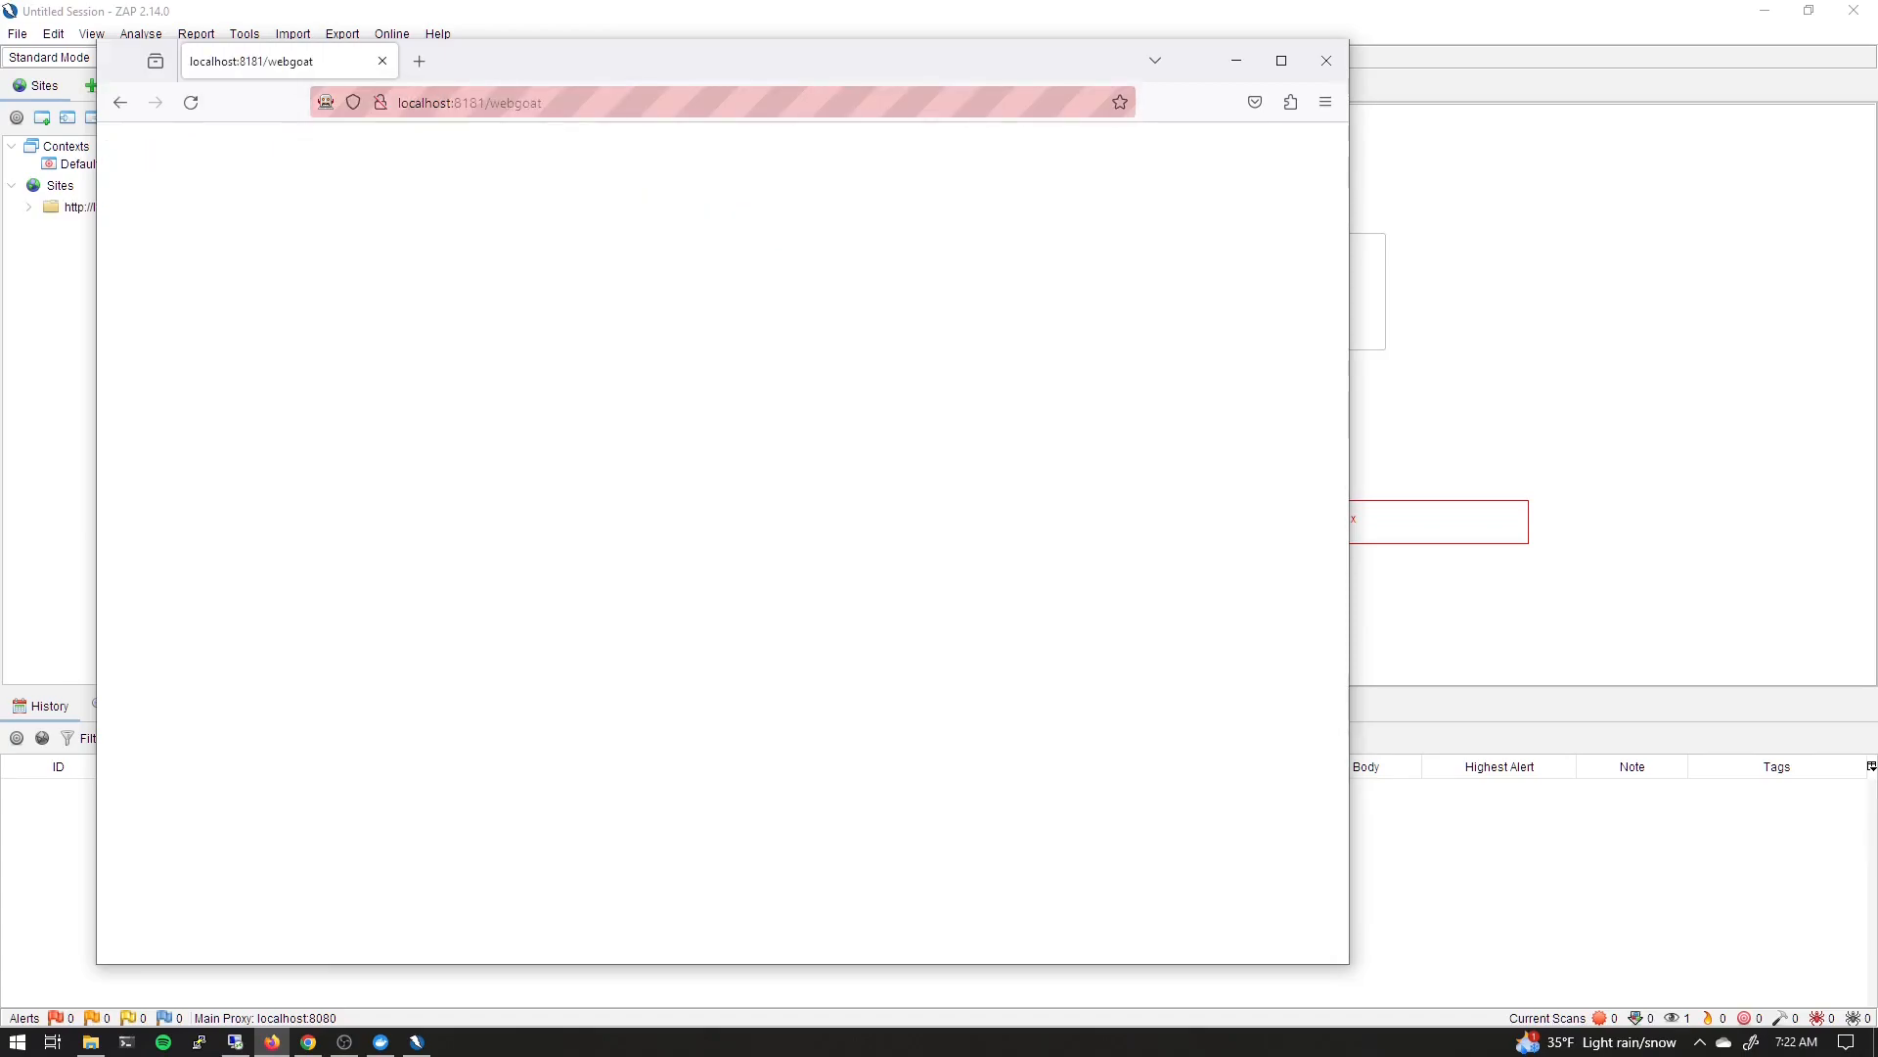
Correct the address to localhost:8181/WebGoat and load the WebGoat login page
left_click(634, 103)
left_click(634, 103)
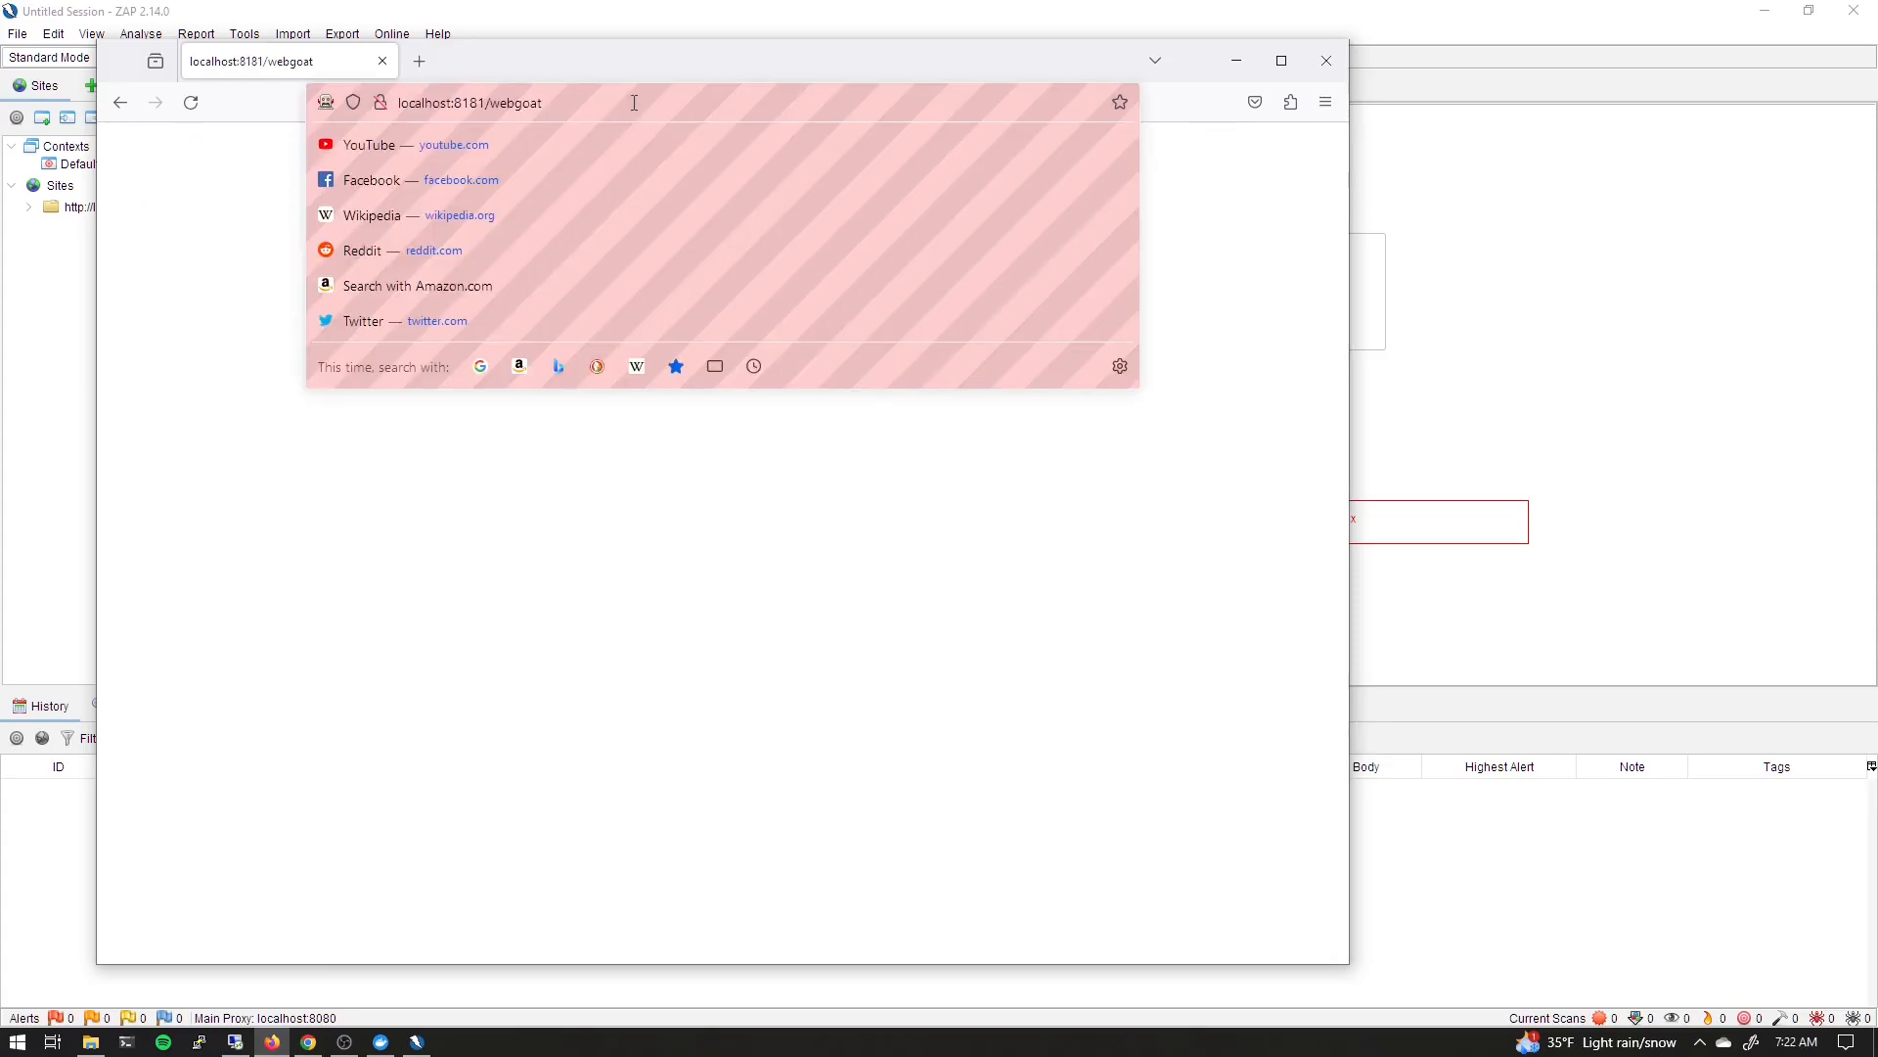
key("End")
key("Left")
key("BackSpace")
type("G")
key("BackSpace")
type("W")
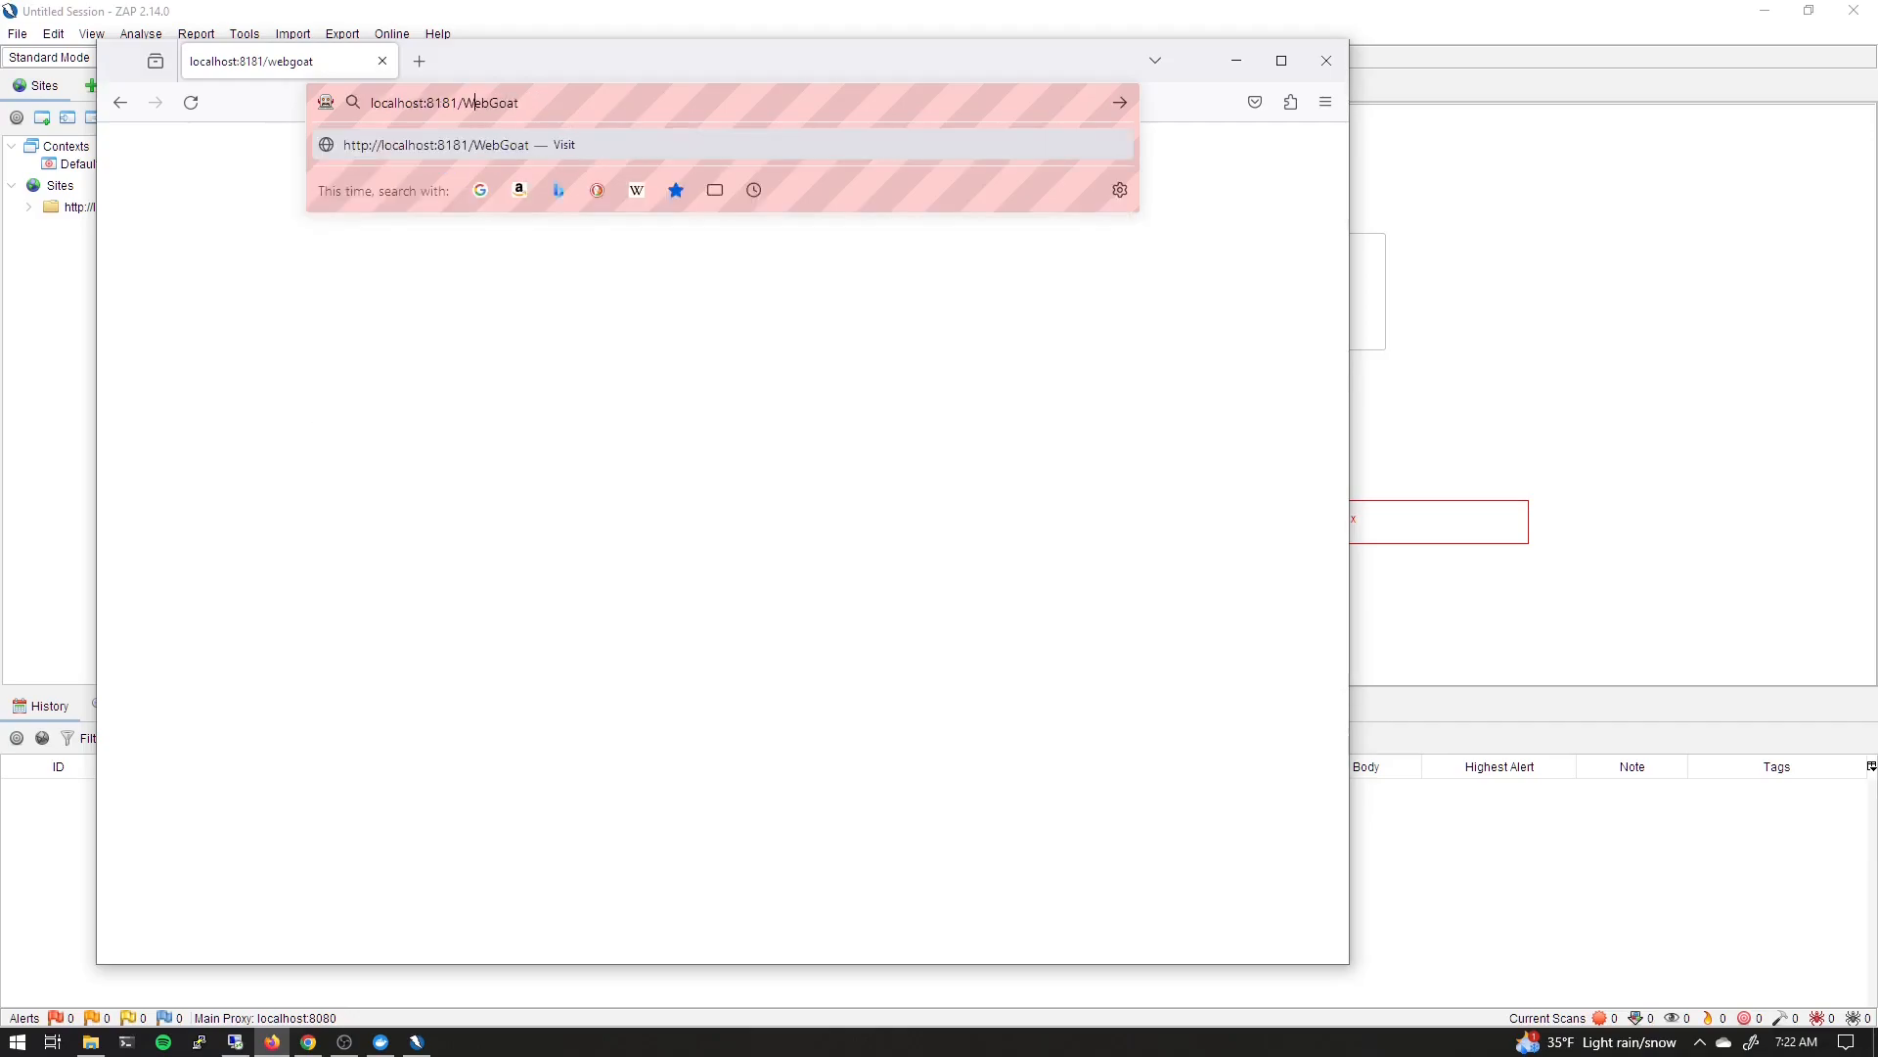
key("Return")
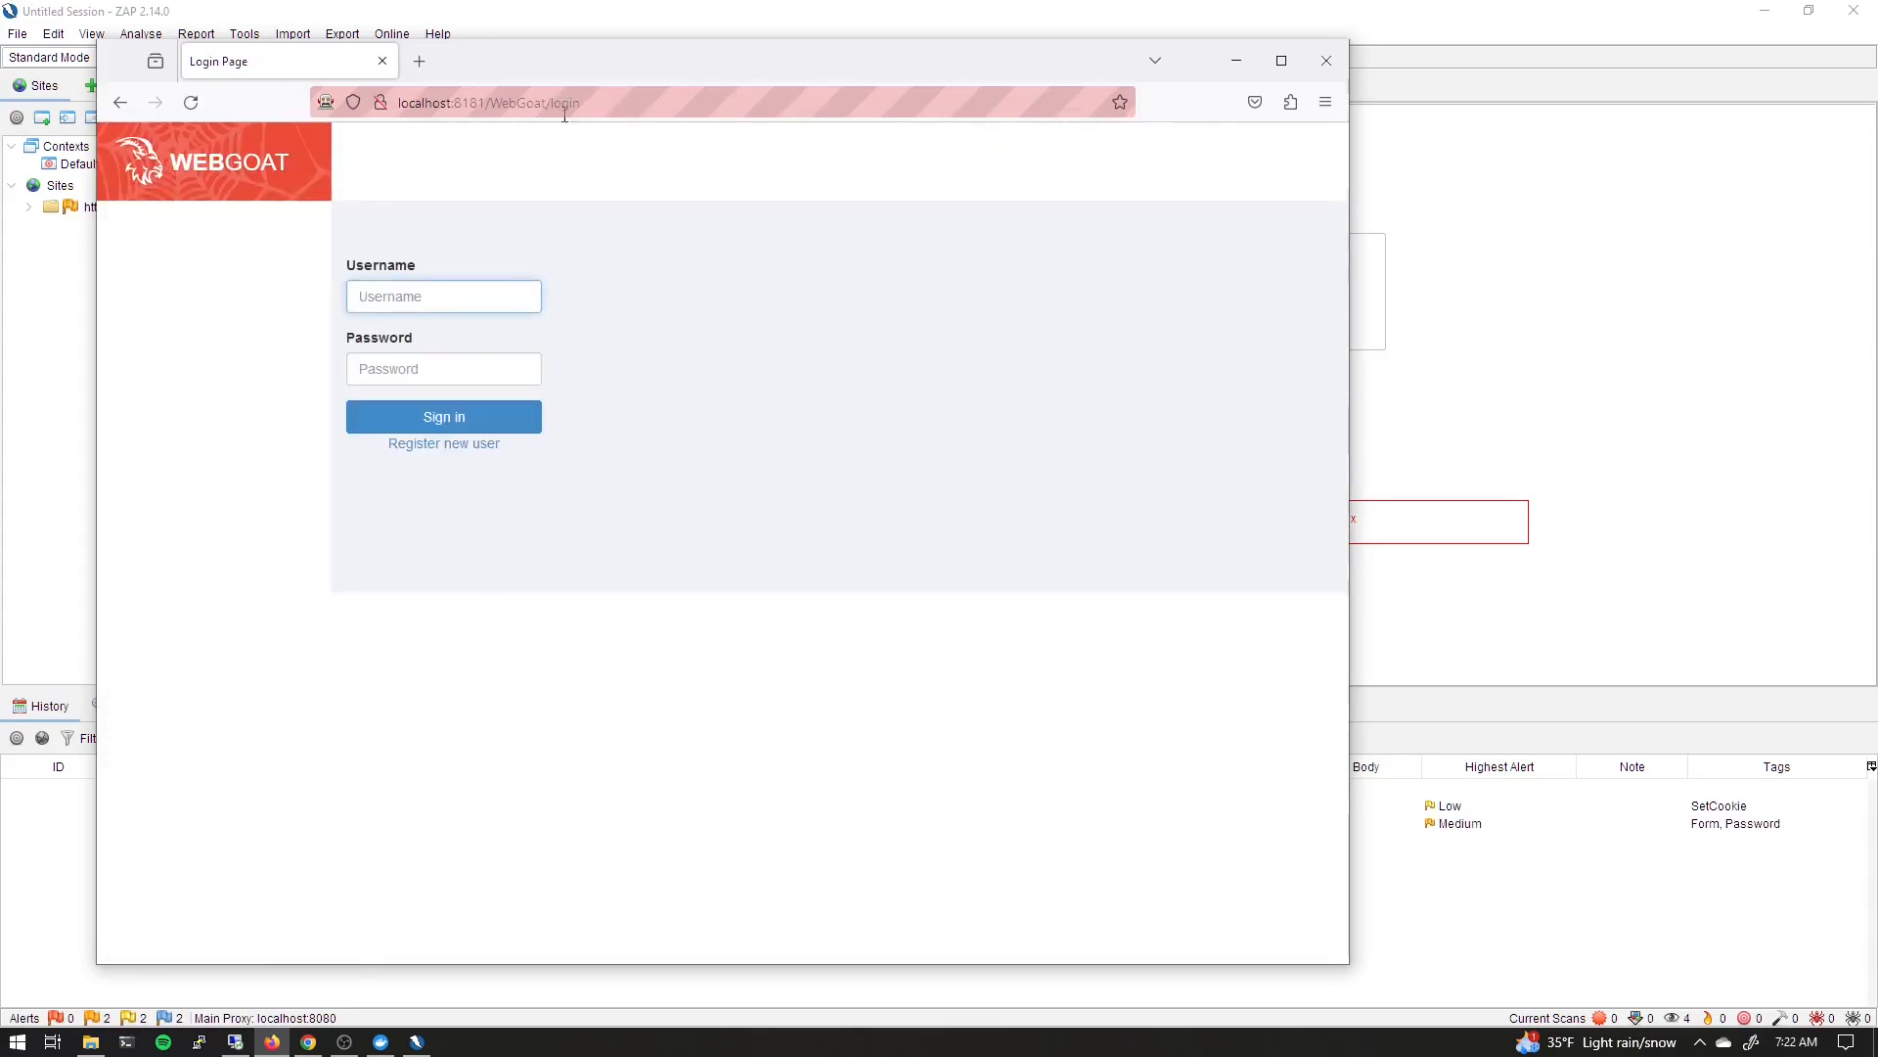
left_click_drag(607, 71, 628, 83)
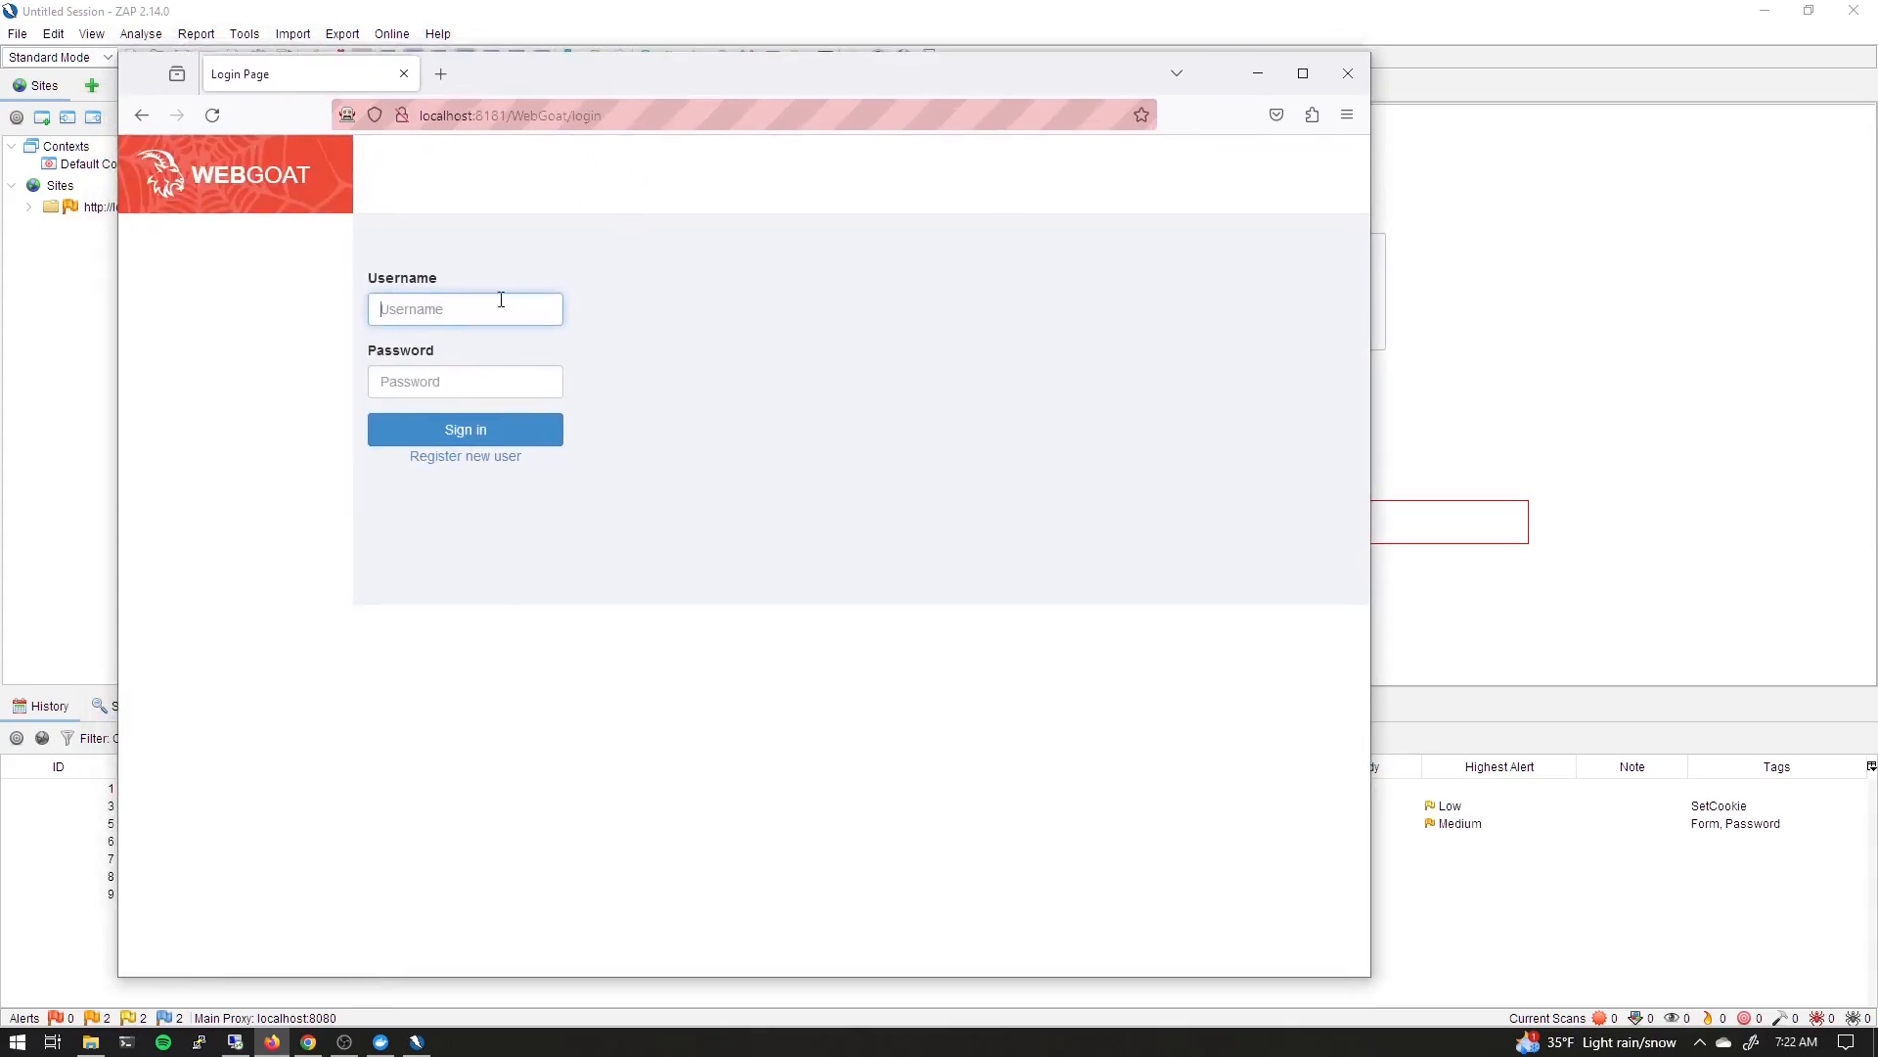